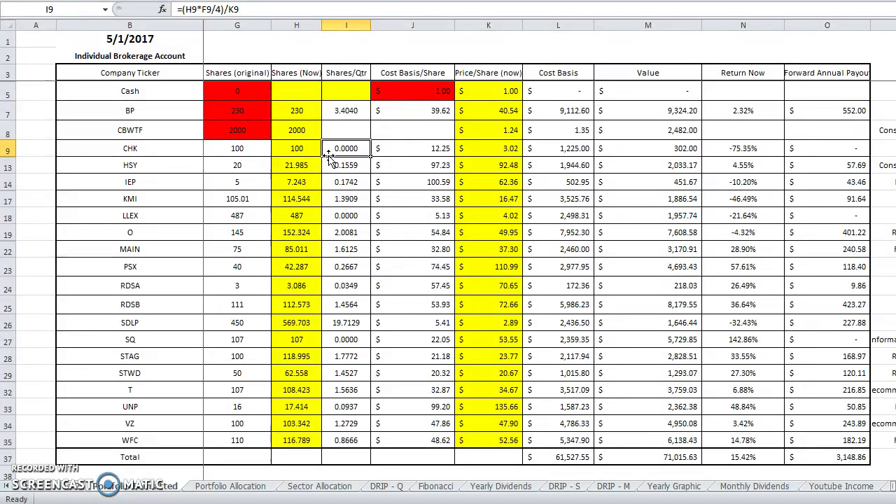
Step: Return to the start of the brokerage table's header row and select the Company Ticker heading
click(232, 80)
key(Left)
key(Left)
key(Left)
key(Left)
key(Left)
key(Left)
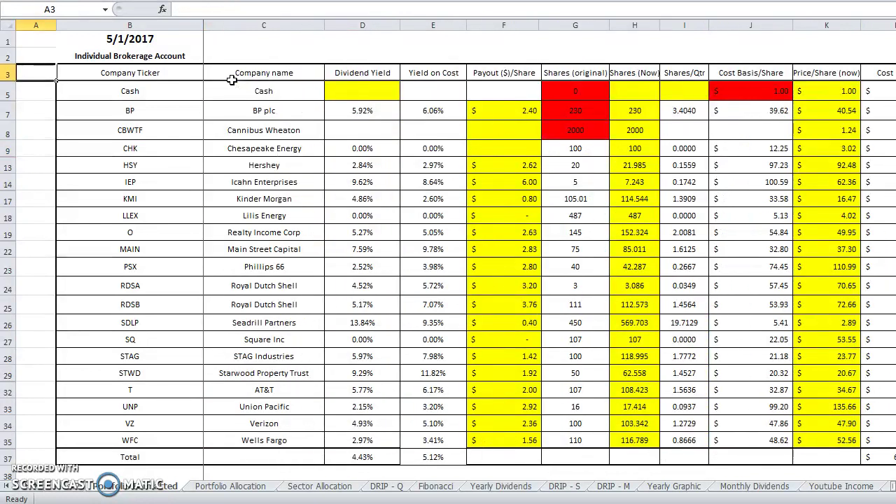
key(Right)
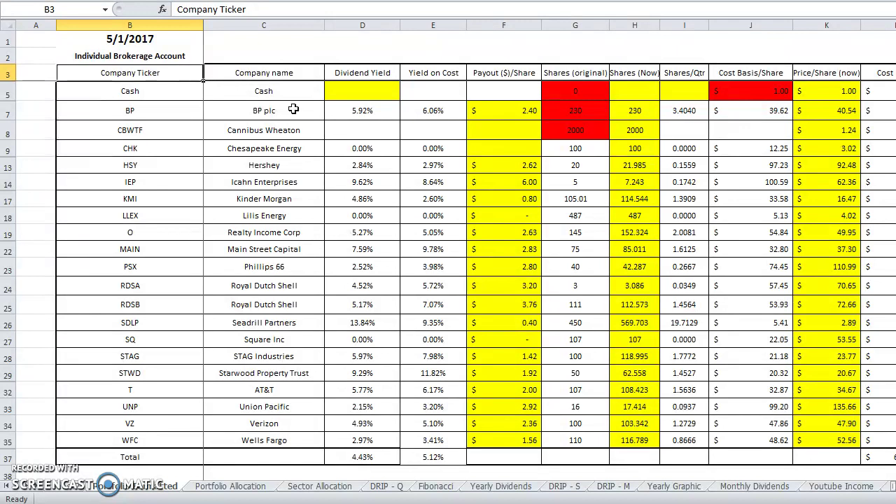
Step: Review the brokerage table's column headings from Company name through Price/Share (now)
click(277, 75)
key(Right)
key(Right)
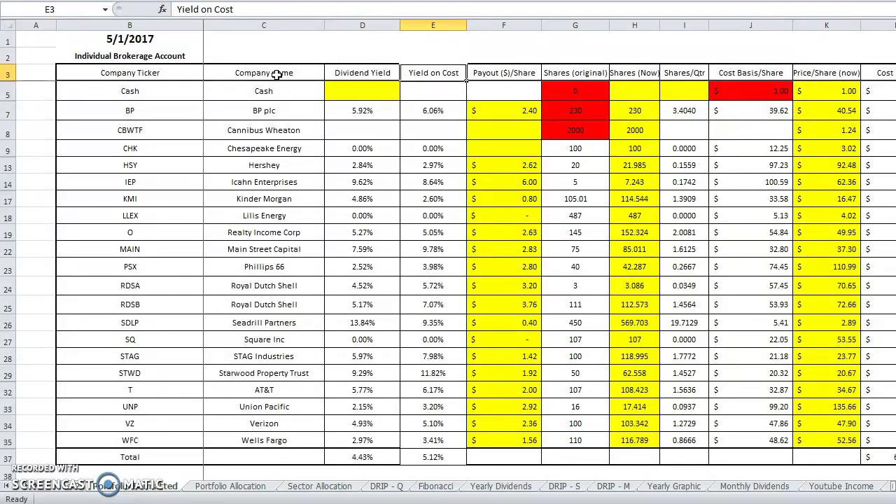
key(Right)
key(Right)
key(Right)
key(Right)
key(Right)
key(Right)
key(Right)
key(Left)
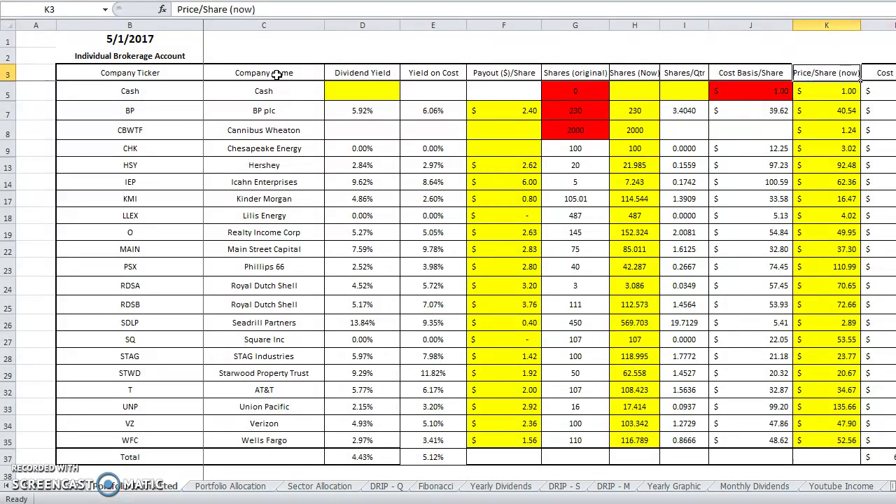
key(Left)
key(Left)
key(Left)
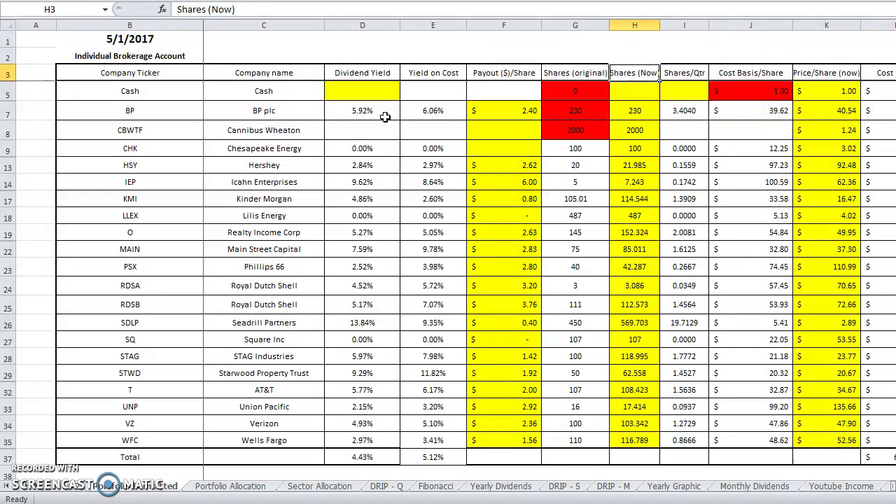
Step: Inspect the Cost Basis, Value and Return Now columns in the Cash and BP rows
click(416, 117)
click(846, 89)
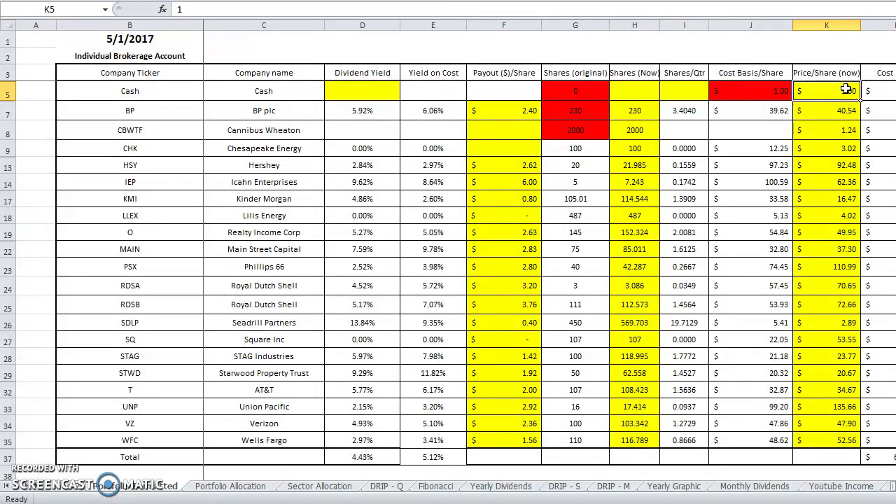
key(Right)
key(Right)
key(Right)
key(Right)
key(Right)
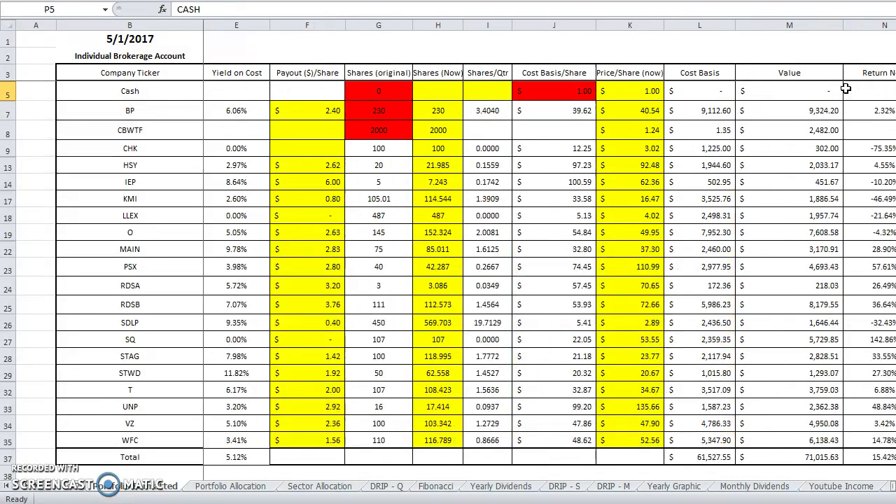
key(Left)
key(Left)
key(Left)
key(Left)
key(Down)
key(Up)
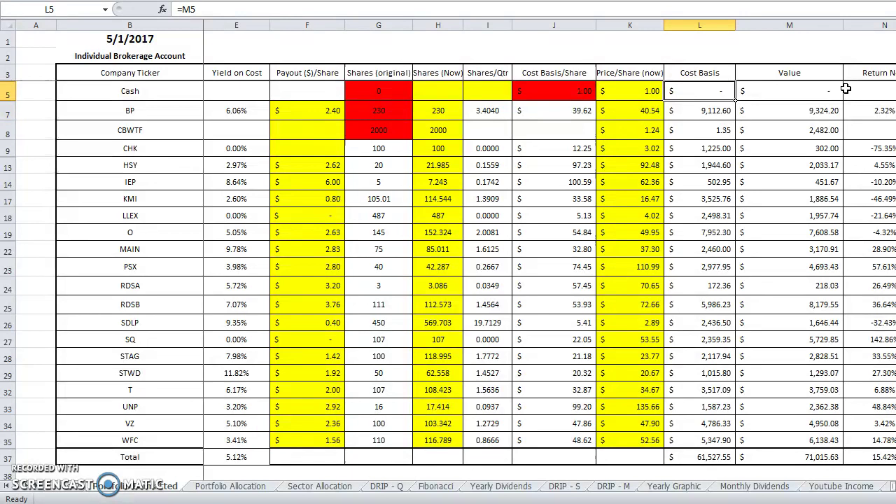
key(Down)
key(Right)
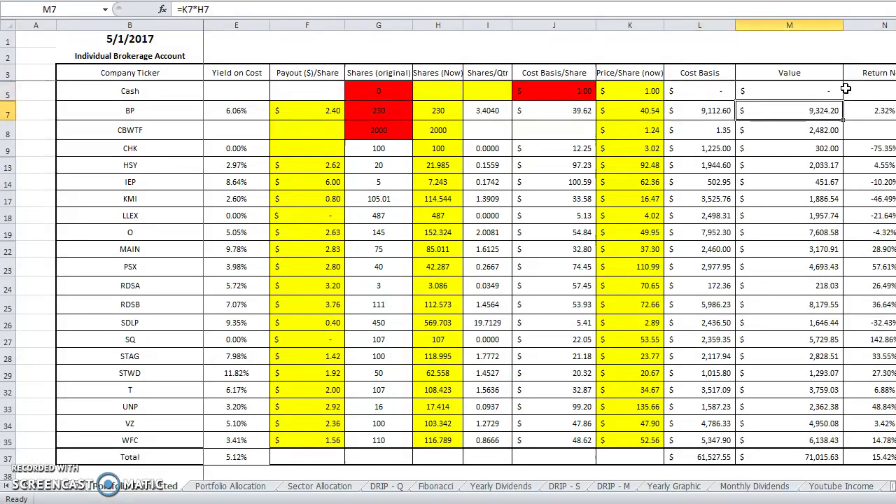
key(Right)
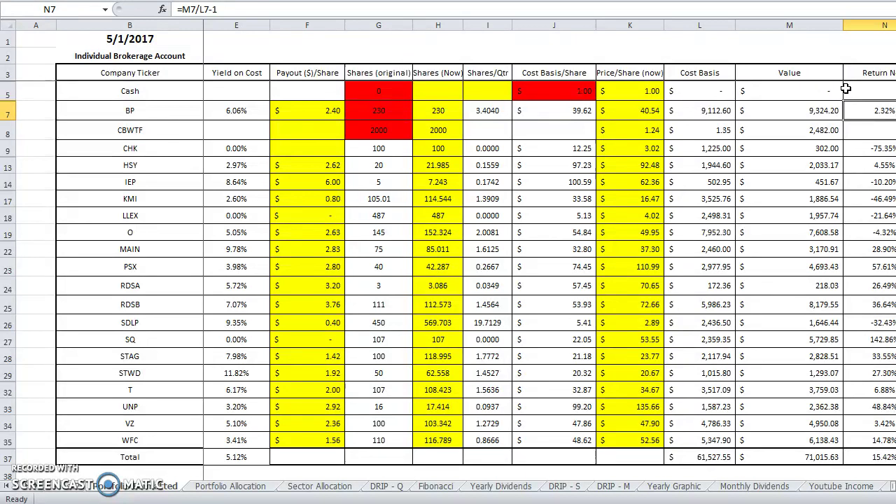
Step: Review the Forward Annual Payout and Sector columns of the brokerage holdings
key(Right)
key(Right)
key(Right)
key(Left)
key(Left)
key(Right)
key(Up)
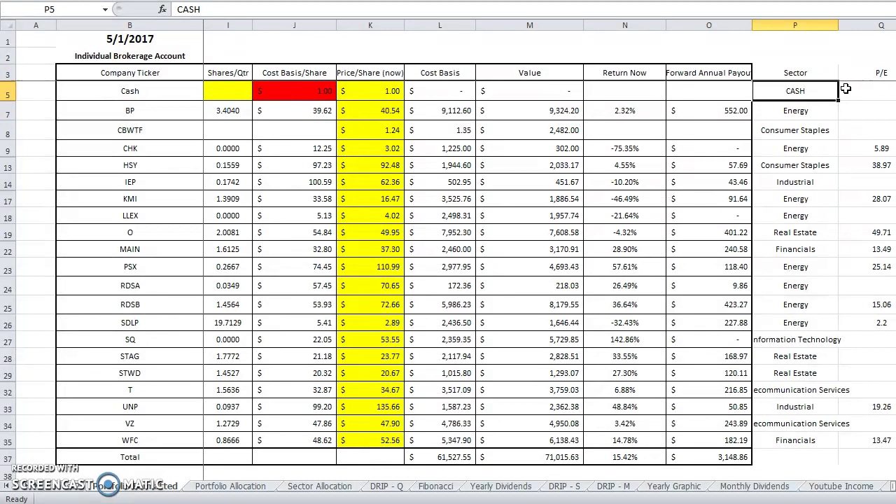
Step: Examine the P/E, Historical P/E, % Value and 35-year Investment columns of the brokerage holdings
key(Right)
key(Right)
key(Right)
key(Right)
key(Left)
key(Left)
key(Left)
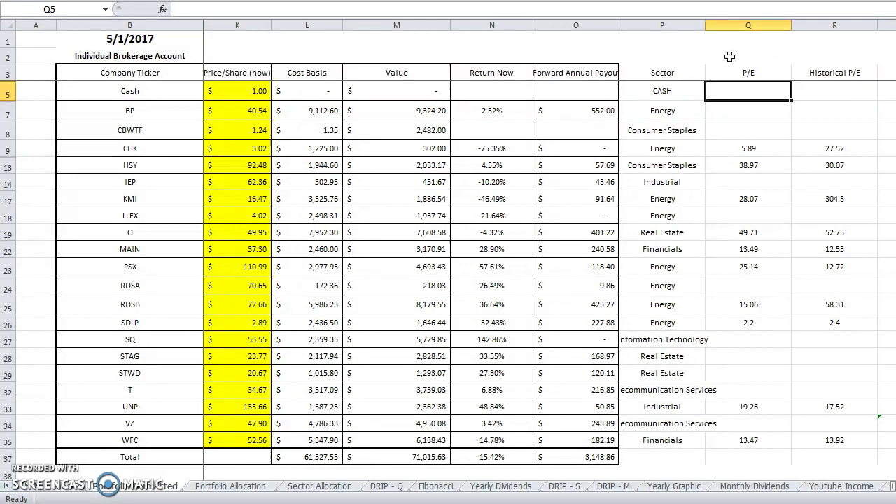
key(Right)
key(Right)
key(Right)
key(Right)
key(Right)
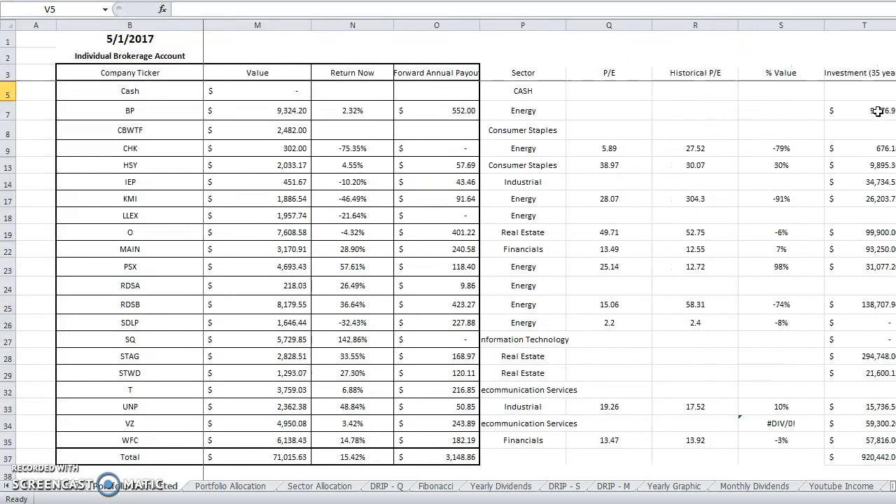
Step: Go back across the Cash row to its Company name cell at the start of the table
key(Left)
key(Left)
key(Left)
key(Left)
key(Left)
key(Left)
key(Left)
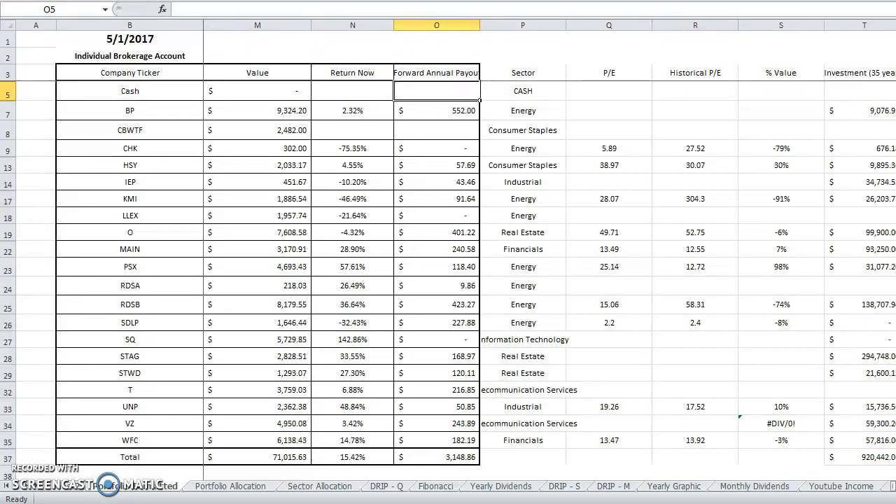
key(Left)
key(Left)
key(Left)
key(Left)
key(Left)
key(Left)
key(Left)
key(Left)
key(Left)
key(Left)
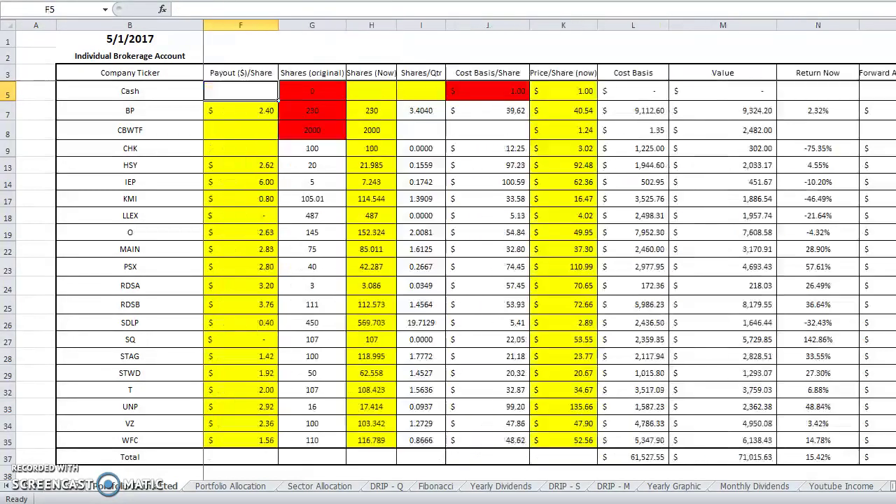
key(Left)
key(Left)
key(Left)
key(Left)
key(Right)
key(Right)
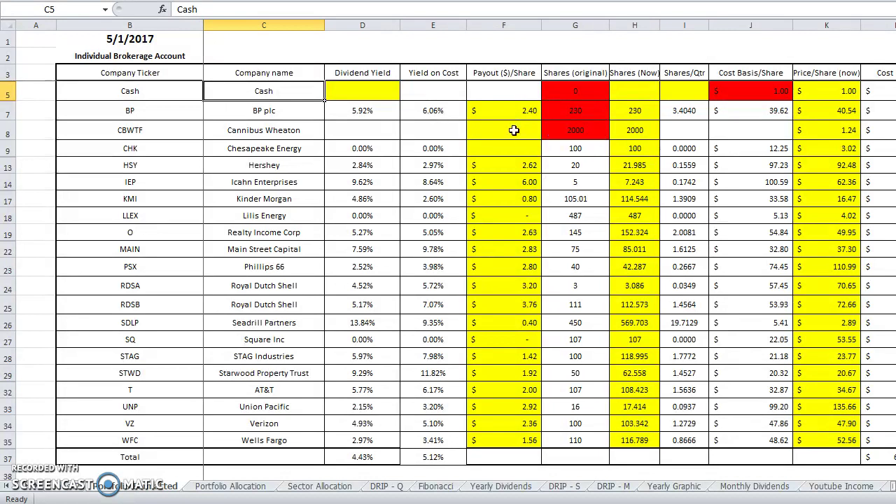
Step: Look through the first tickers of the Individual Brokerage Account, starting from its title
click(258, 488)
click(154, 488)
click(117, 56)
key(Down)
key(Down)
key(Down)
key(Down)
key(Down)
key(Down)
key(Down)
key(Down)
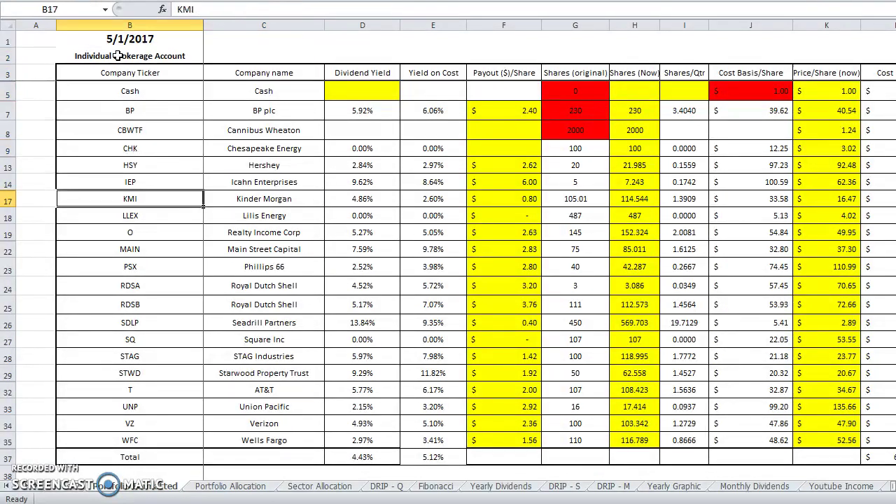
Step: Review the remaining brokerage holdings and go to the Youtube Moolah account title
key(Down)
key(Down)
key(Down)
key(Down)
key(Down)
key(Down)
key(Down)
key(Down)
key(Down)
key(Down)
key(Down)
key(Down)
key(Down)
key(Down)
key(Down)
key(Down)
key(Down)
key(Down)
key(Down)
key(Down)
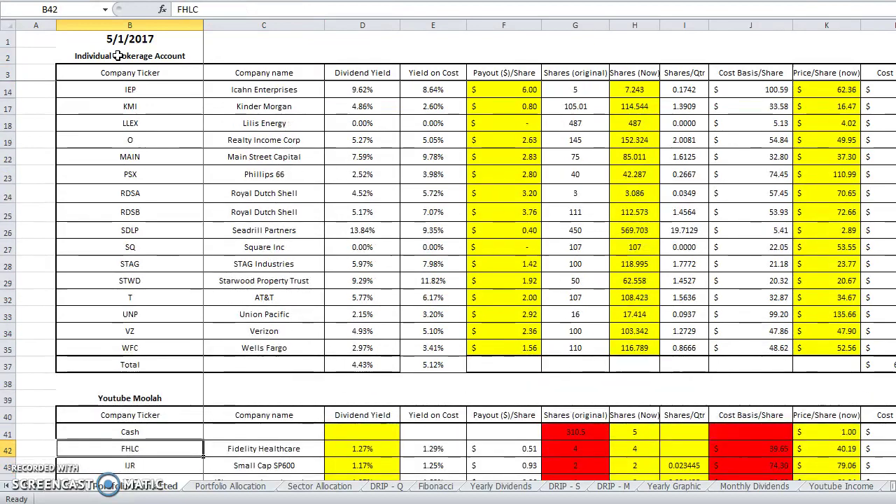
key(Up)
key(Up)
key(Up)
key(Down)
key(Down)
key(Up)
key(Up)
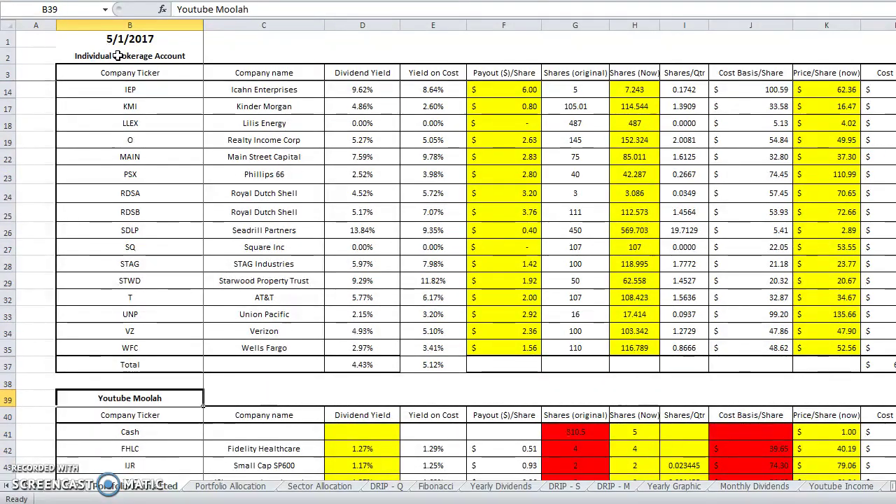
Step: Review the Youtube Moolah holdings and continue to the first Individual Retirement Account (IRA) entries
key(Down)
key(Down)
key(Down)
key(Down)
key(Down)
key(Down)
key(Down)
key(Down)
key(Down)
key(Down)
key(Down)
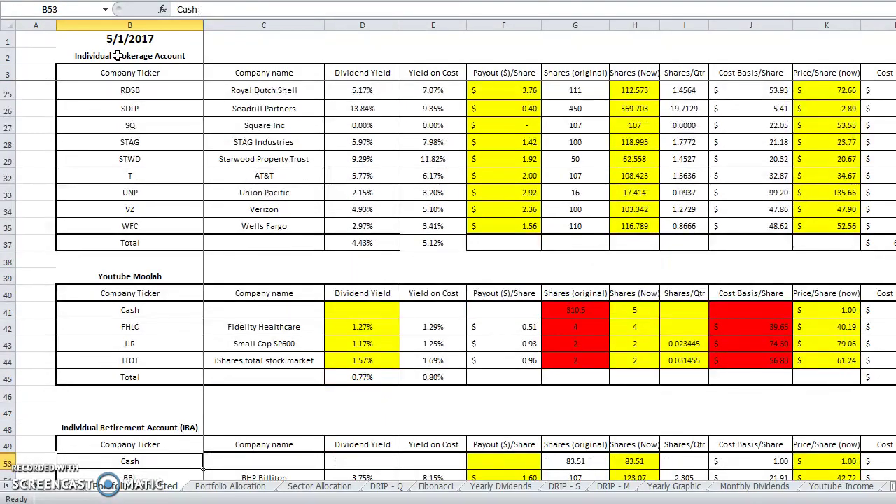
key(Down)
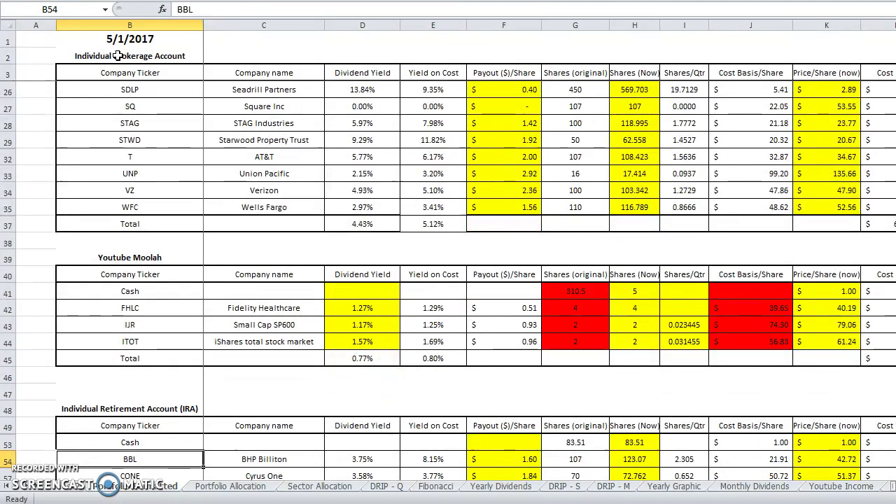
Step: Review the remaining IRA holdings and go to the Computer Shares account title
key(Down)
key(Down)
key(Down)
key(Down)
key(Down)
key(Down)
key(Down)
key(Down)
key(Down)
key(Down)
key(Down)
key(Down)
key(Down)
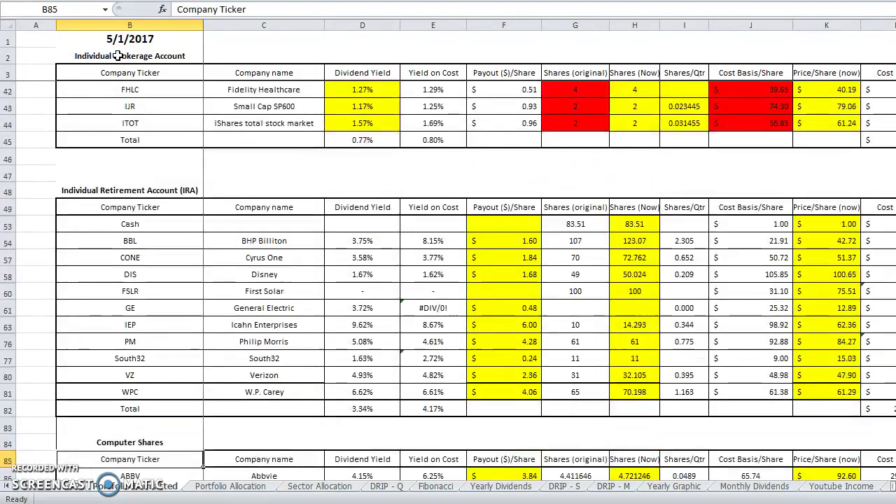
key(Down)
key(Up)
key(Up)
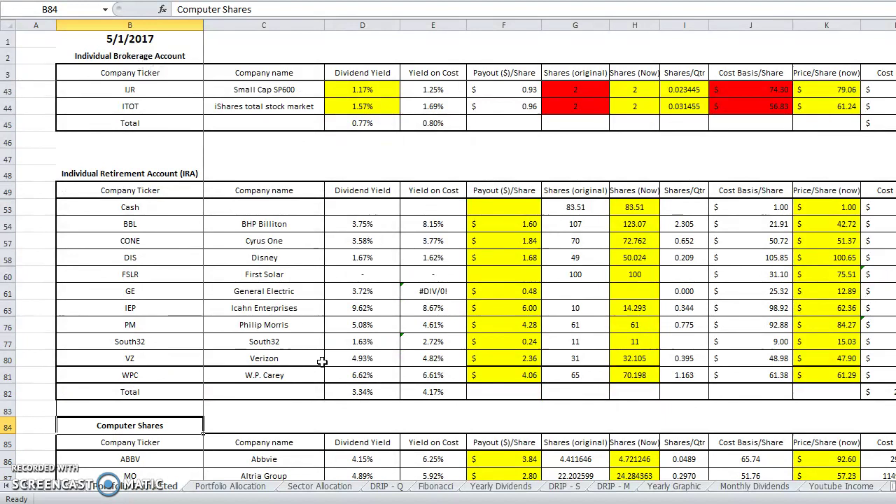
Step: Examine the account shares in the Portfolio Allocation pie chart and open the Sector Allocation sheet
click(245, 487)
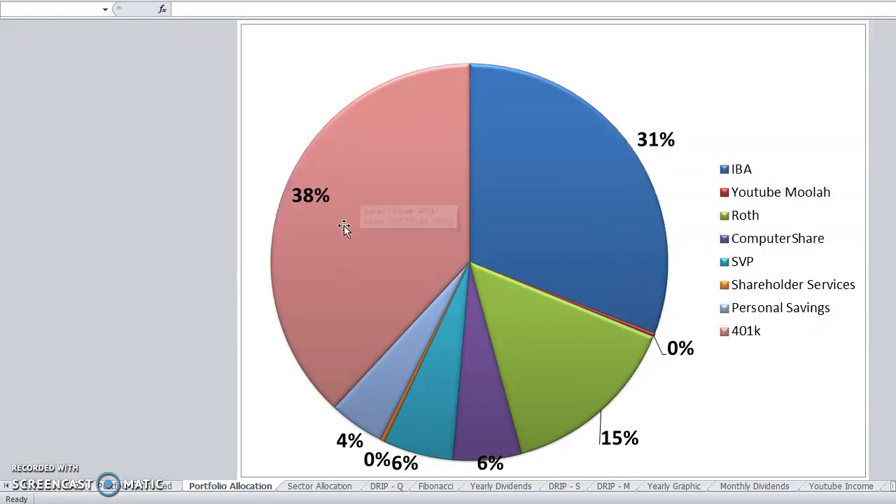
mouse_move(306, 217)
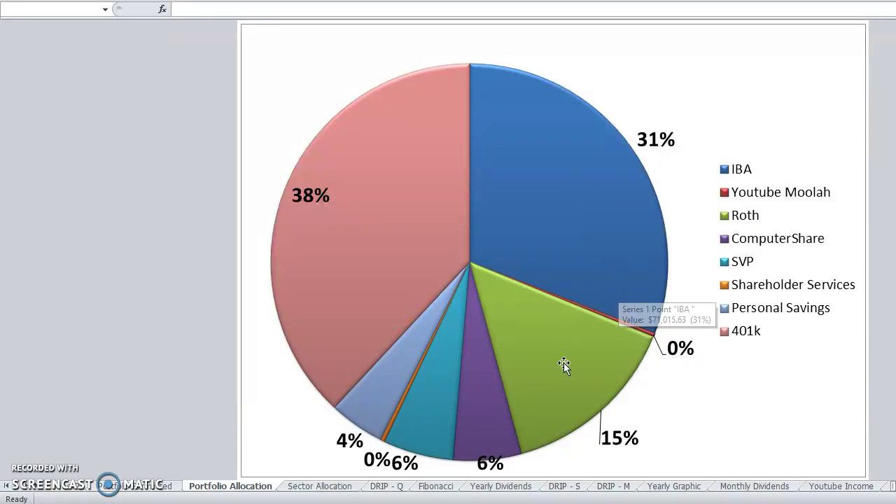
click(317, 488)
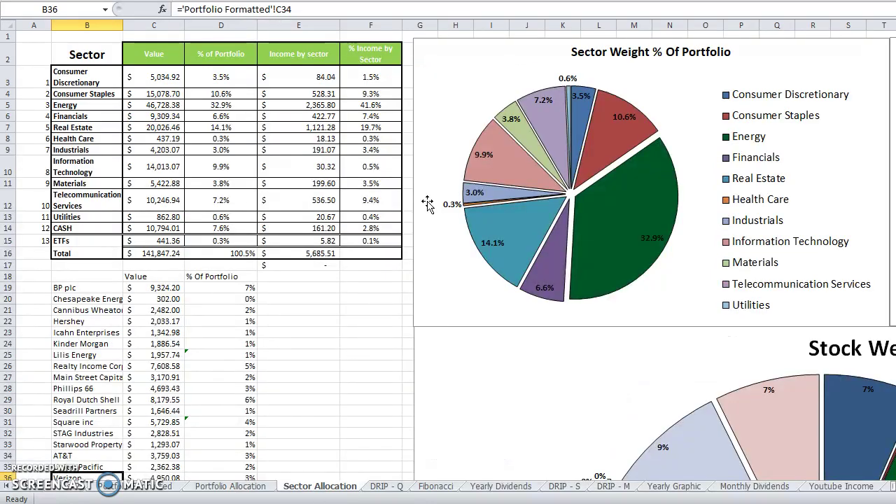
Step: Return to the top of the sector table, at the Sector column on the Sector Allocation sheet
click(339, 287)
key(Up)
key(Up)
key(Up)
key(Up)
key(Up)
key(Up)
key(Up)
key(Up)
key(Up)
key(Up)
key(Up)
key(Up)
key(Up)
key(Up)
key(Up)
key(Up)
key(Up)
key(Up)
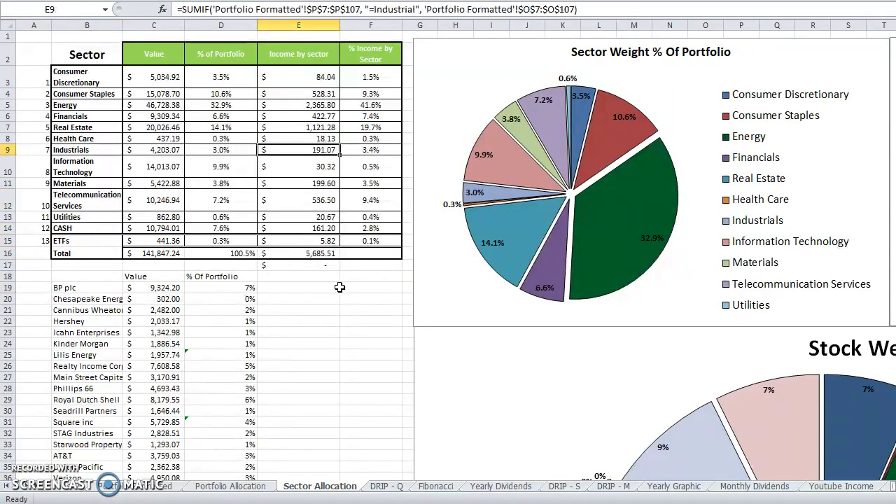
key(Left)
key(Left)
key(Left)
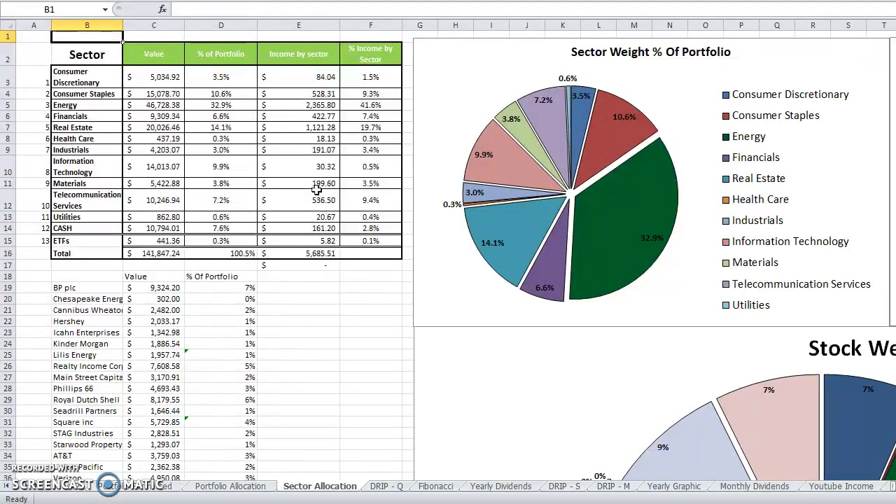
Step: Inspect the Consumer Discretionary value, then select the sectors' % of Portfolio figures and their % Income by Sector figures
click(161, 73)
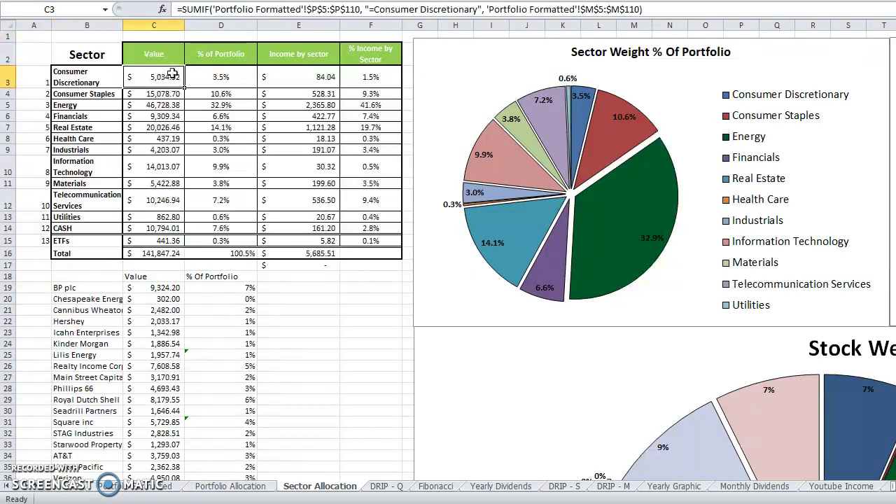
drag(224, 78, 224, 228)
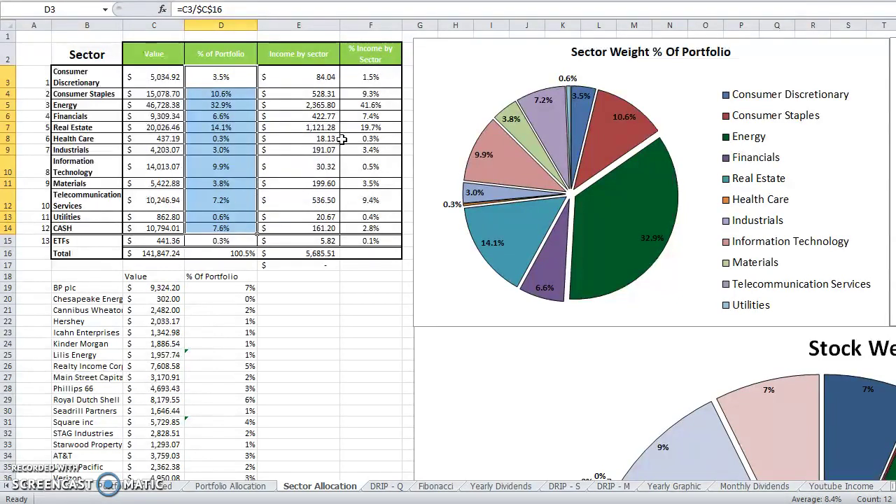
drag(368, 76, 352, 237)
Step: Compare the Energy and Real Estate slices in the Sector Weight and Sector Income pie charts
click(371, 291)
key(Right)
key(Right)
key(Right)
key(Right)
key(Right)
key(Right)
key(Right)
key(Right)
key(Right)
key(Right)
key(Right)
key(Right)
key(Right)
key(Right)
key(Right)
key(Right)
key(Right)
key(Right)
key(Right)
key(Right)
key(Right)
key(Right)
key(Right)
key(Right)
key(Right)
key(Right)
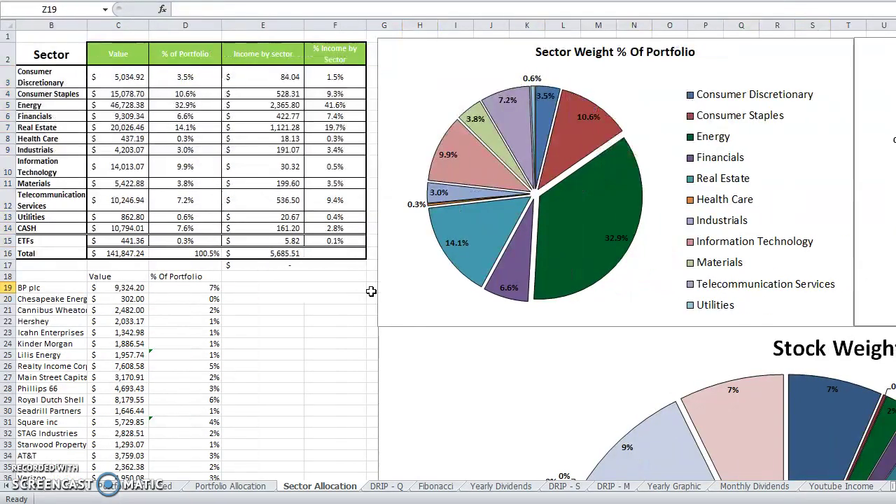
key(Right)
key(Right)
key(Right)
key(Right)
key(Right)
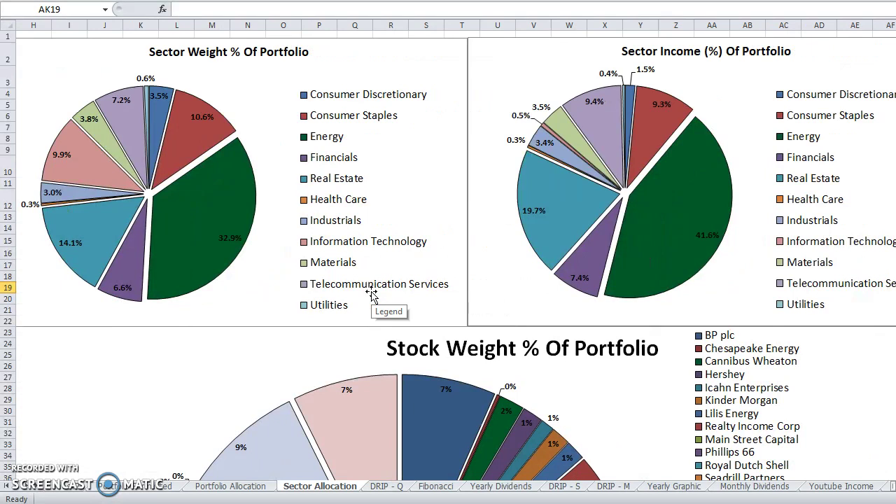
mouse_move(112, 241)
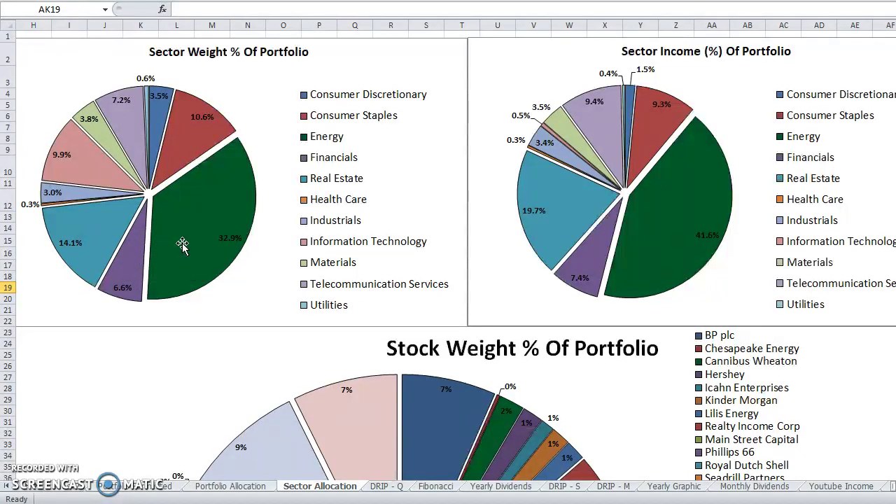
mouse_move(182, 245)
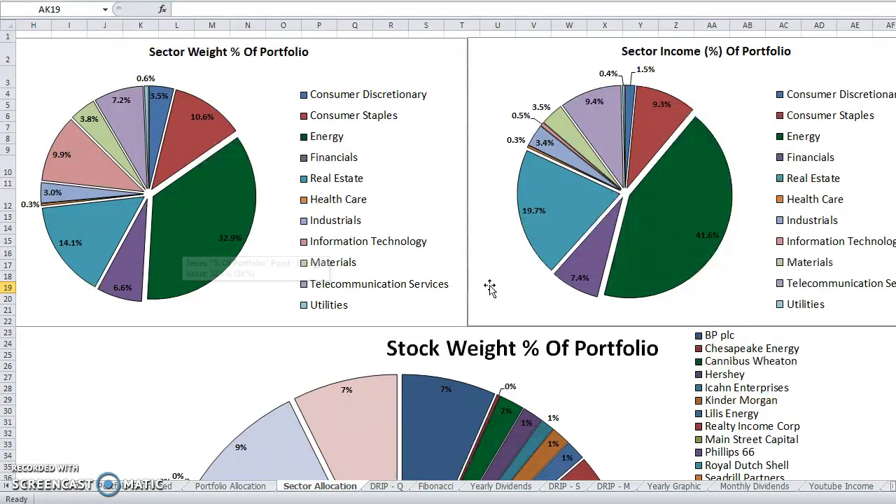
mouse_move(680, 242)
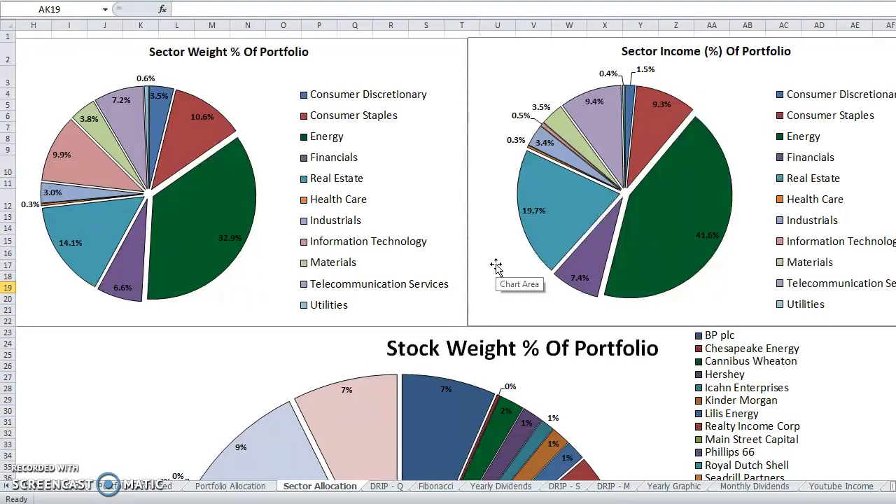
mouse_move(565, 186)
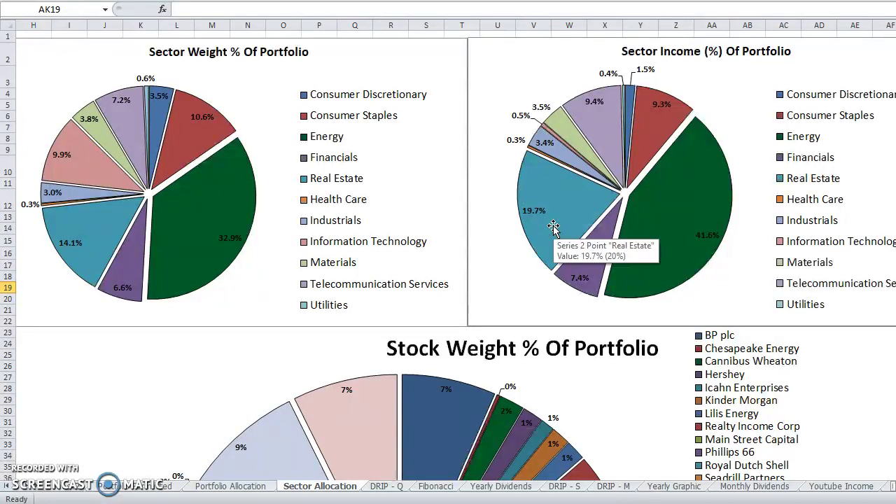
Step: Go back to the sector table and inspect the Total row's portfolio value in cell C16
key(Left)
key(Left)
key(Left)
key(Left)
key(Left)
key(Left)
key(Left)
key(Left)
key(Left)
key(Left)
key(Left)
key(Left)
key(Left)
key(Left)
key(Left)
key(Left)
key(Left)
key(Left)
key(Left)
key(Left)
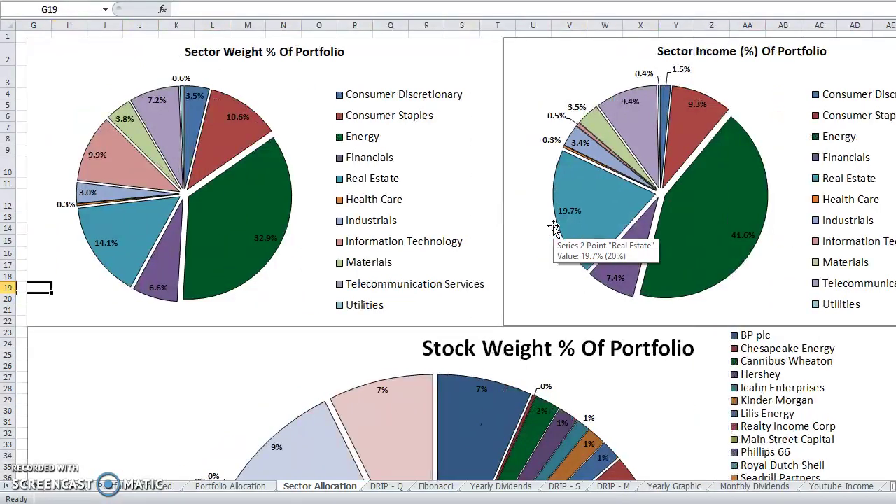
key(Right)
key(Right)
key(Up)
key(Up)
key(Up)
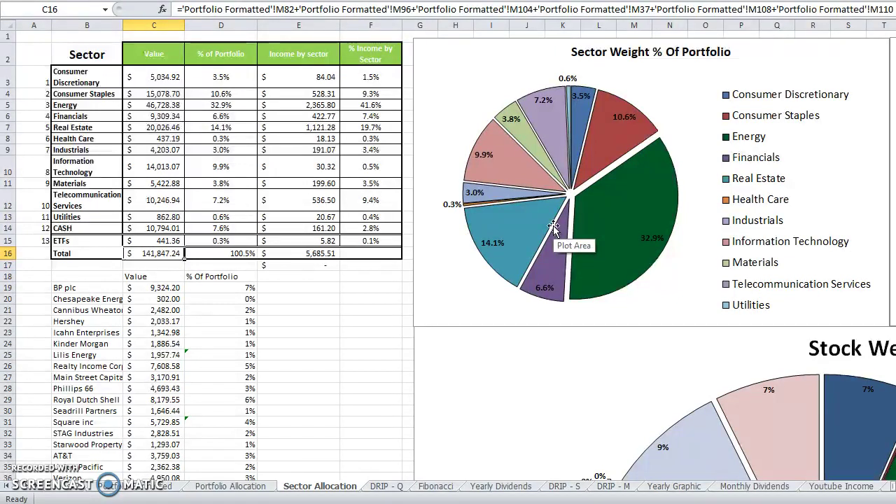
Step: Check the CASH and ETFs values in the sector table, then the CASH row's income by sector
key(Up)
key(Up)
key(Down)
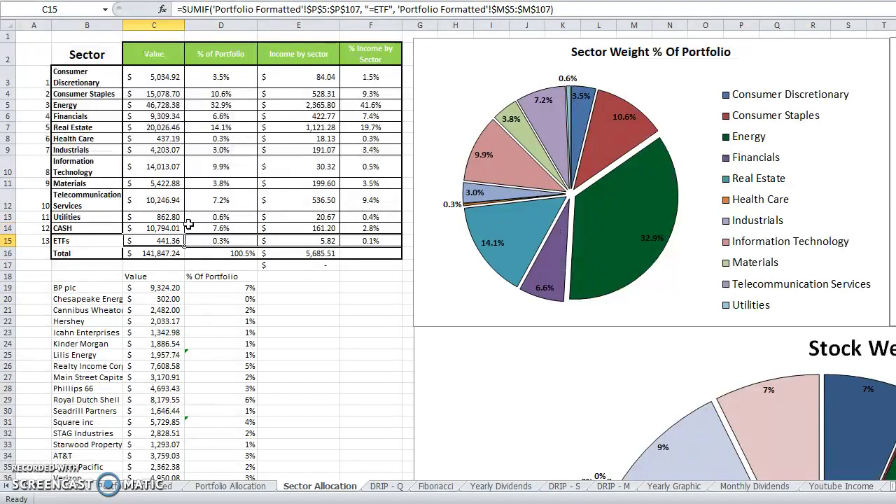
key(Right)
key(Right)
key(Up)
key(Up)
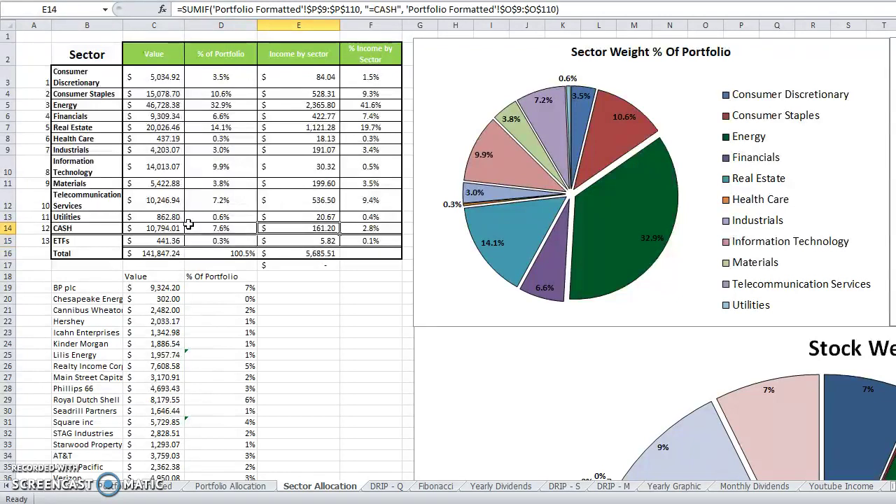
Step: Go to the Stock Weight % Of Portfolio pie chart below the sector charts and examine its individual stock slices
key(Right)
key(Right)
key(Right)
key(Right)
key(Right)
key(Right)
key(Right)
key(Right)
key(Right)
key(Right)
key(Right)
key(Right)
key(Right)
key(Right)
key(Right)
key(Right)
key(Right)
key(Right)
key(Right)
key(Right)
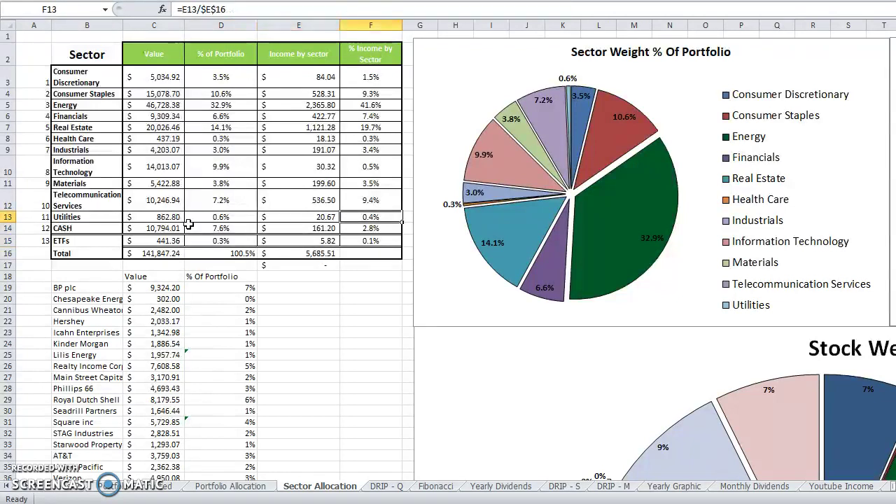
key(Right)
key(Right)
key(Right)
key(Right)
key(Right)
key(Right)
key(Right)
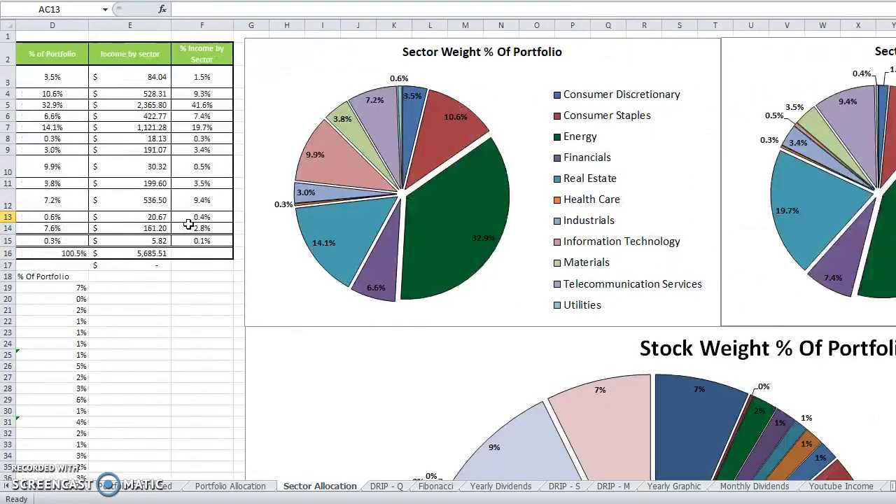
key(Down)
key(Down)
key(Down)
key(Down)
key(Down)
key(Down)
key(Down)
key(Down)
key(Down)
key(Down)
key(Down)
key(Down)
key(Down)
key(Down)
key(Down)
key(Down)
key(Down)
key(Down)
key(Down)
key(Down)
key(Down)
key(Down)
key(Down)
key(Down)
key(Down)
key(Down)
key(Down)
key(Down)
key(Down)
key(Down)
key(Down)
key(Down)
key(Down)
key(Down)
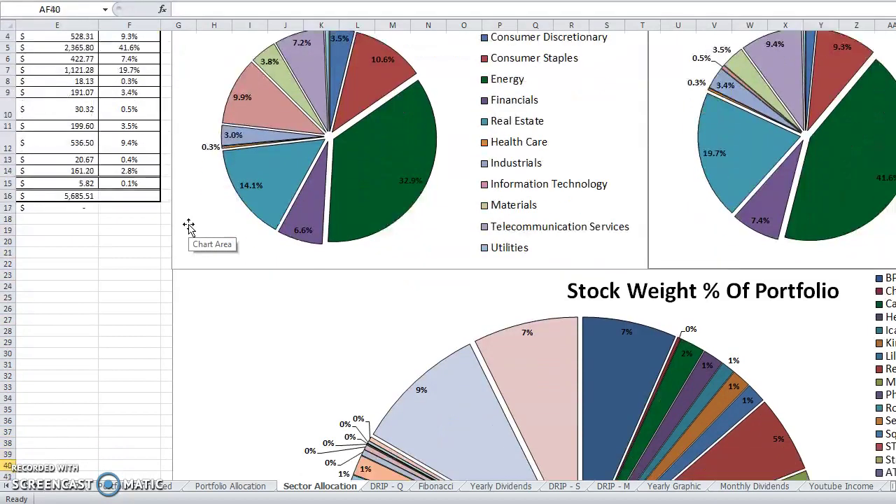
key(Right)
key(Right)
key(Down)
key(Down)
key(Down)
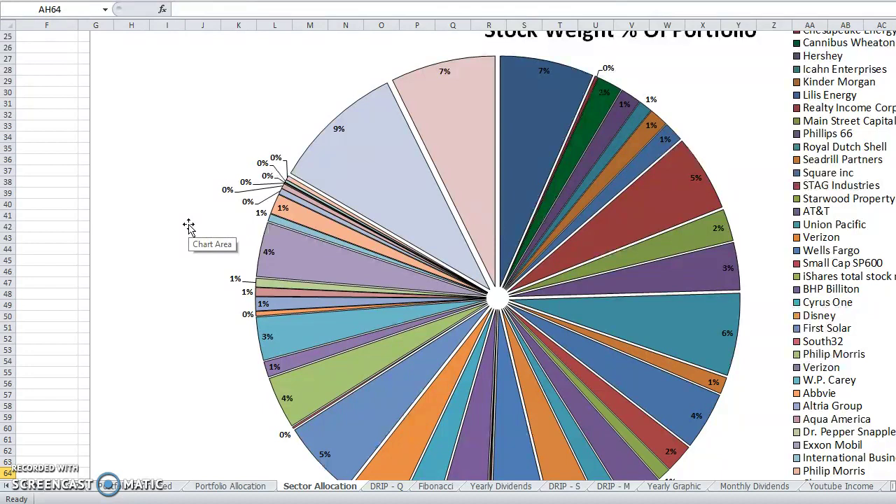
mouse_move(606, 215)
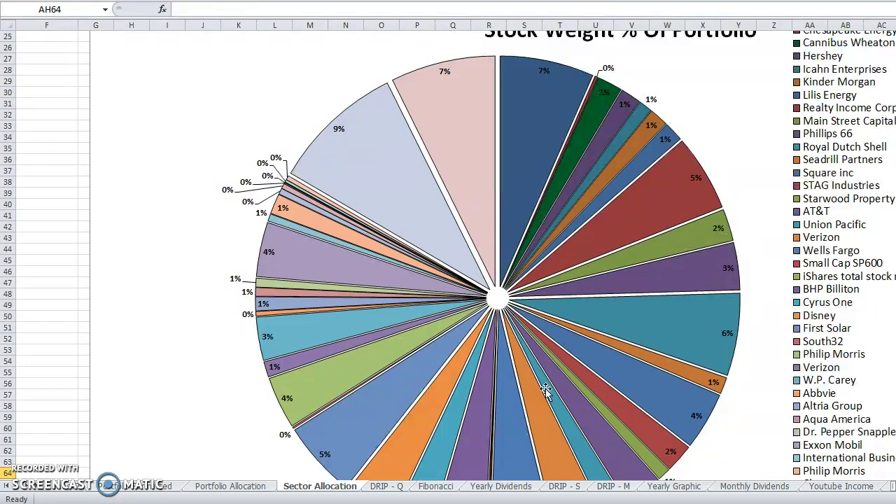
Step: Look over the DRIP - Q sheet and the Fibonacci strategy sheet
click(397, 489)
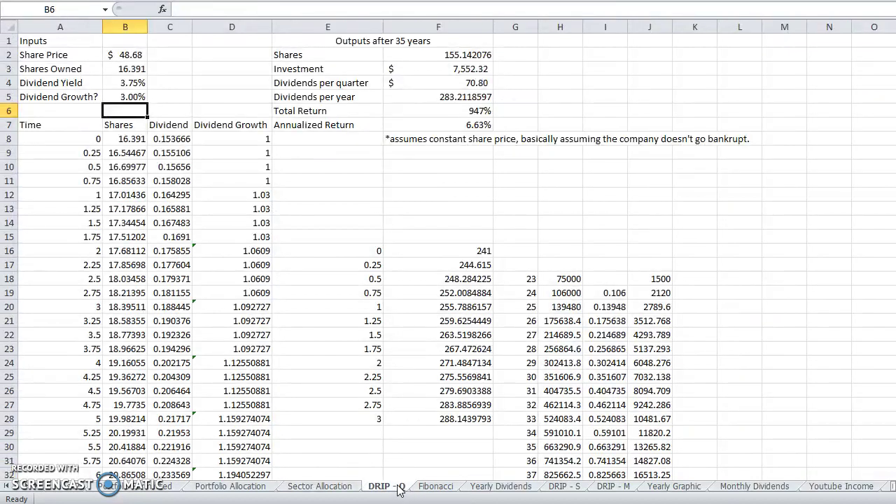
click(434, 487)
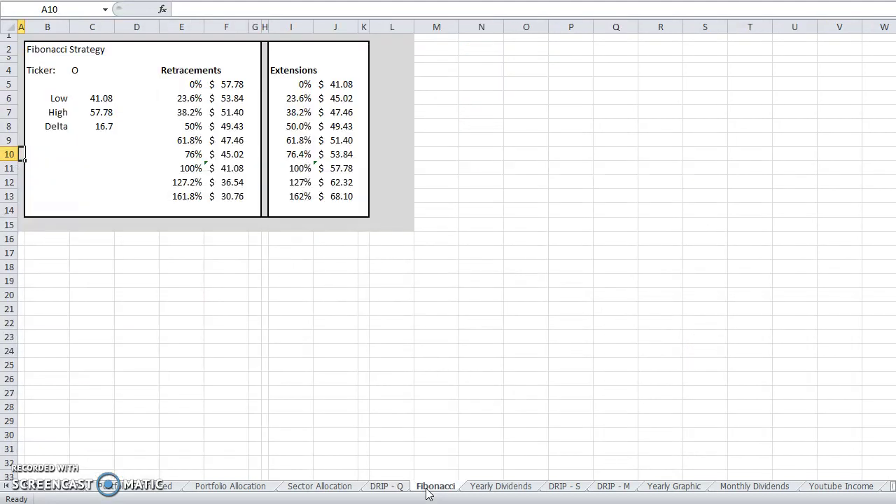
Step: On the Yearly Dividends sheet, compare the 2017 and 2018 dividends by account and inspect the 2019 SVP amount in G9
click(513, 488)
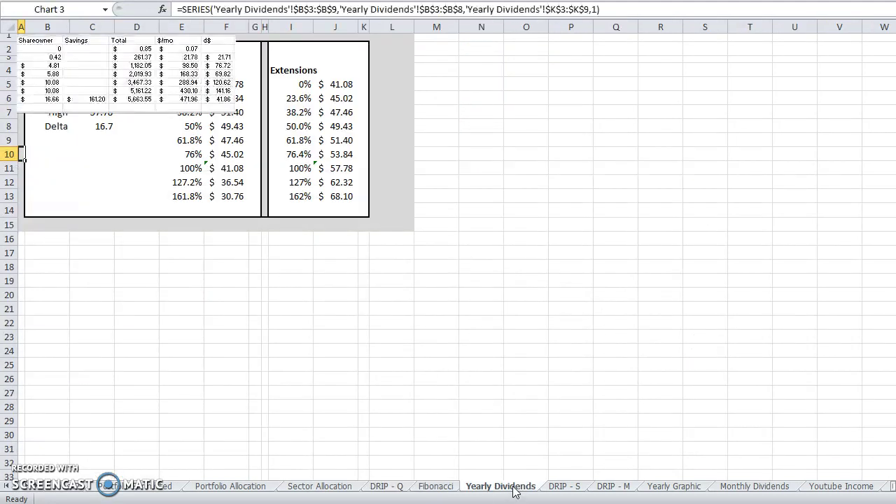
click(348, 89)
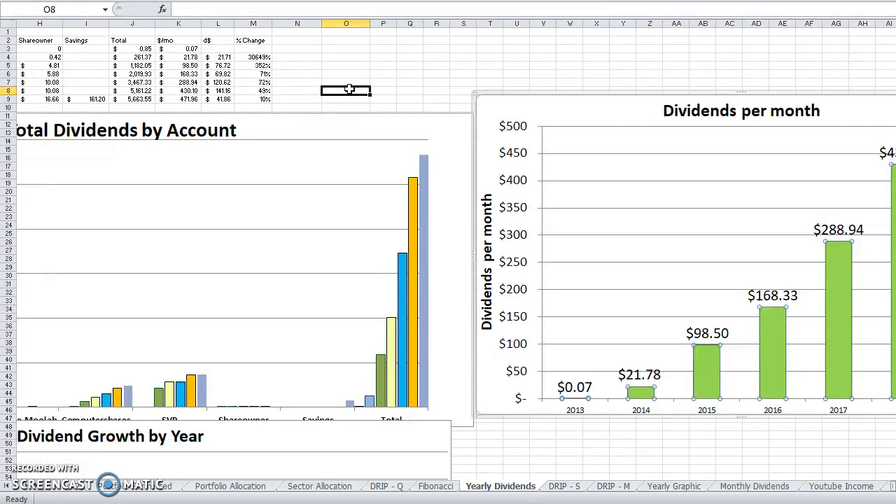
key(Left)
key(Home)
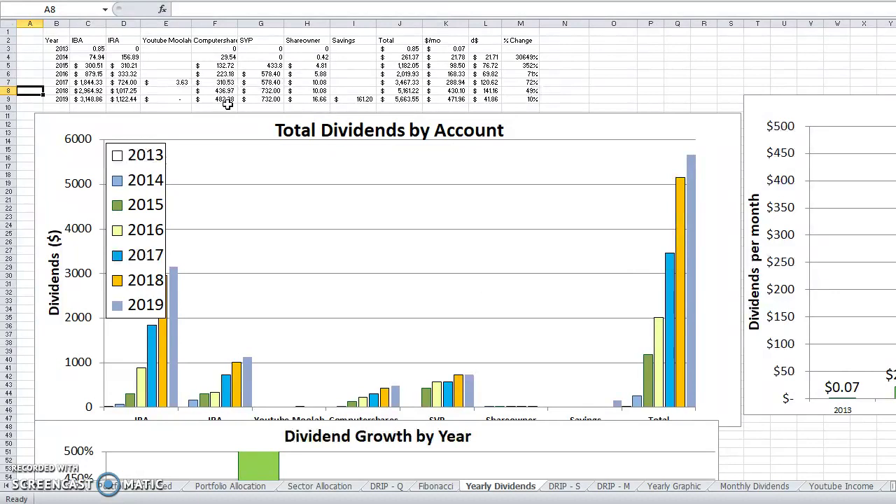
drag(91, 92, 417, 83)
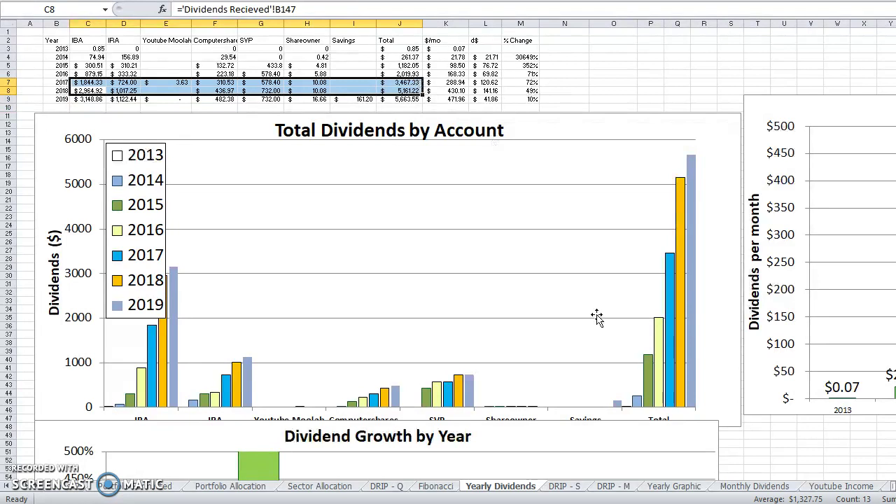
click(270, 99)
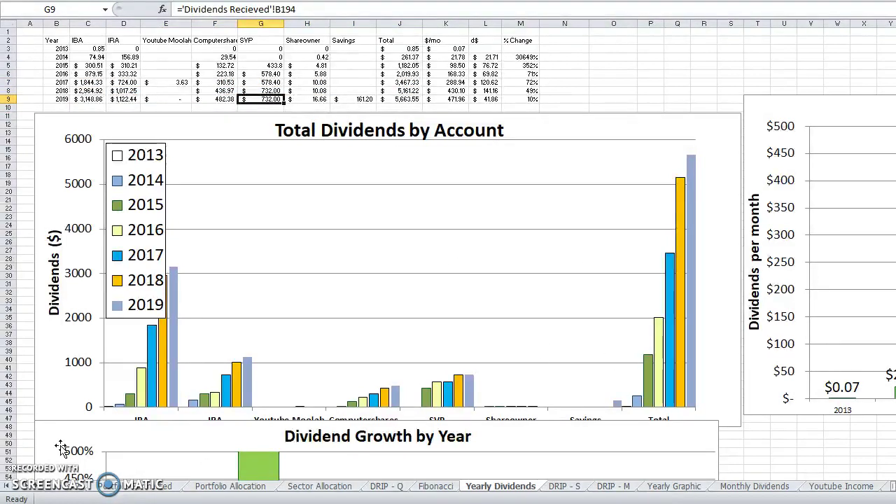
Step: Go to the Dividends Recieved sheet and review the 2018 monthly tables across to the May-18 KMI amount in R146
click(36, 490)
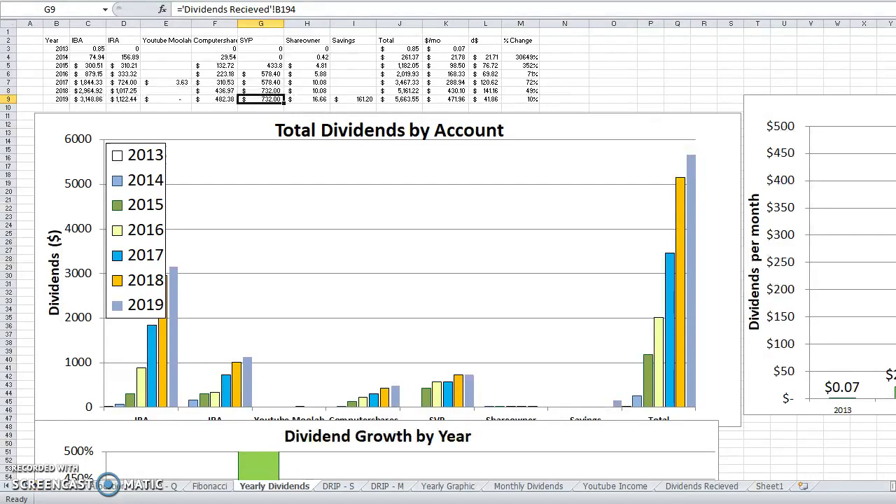
click(703, 488)
click(417, 201)
key(Right)
key(Right)
key(Right)
key(Right)
key(Right)
key(Right)
key(Right)
key(Right)
key(Right)
key(Right)
key(Right)
key(Right)
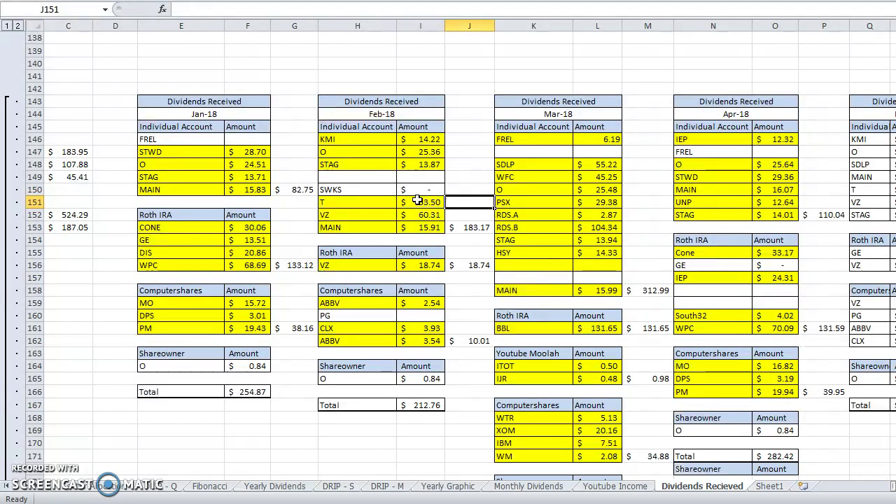
key(Left)
key(Left)
key(Left)
key(Up)
key(Up)
key(Up)
key(Up)
key(Up)
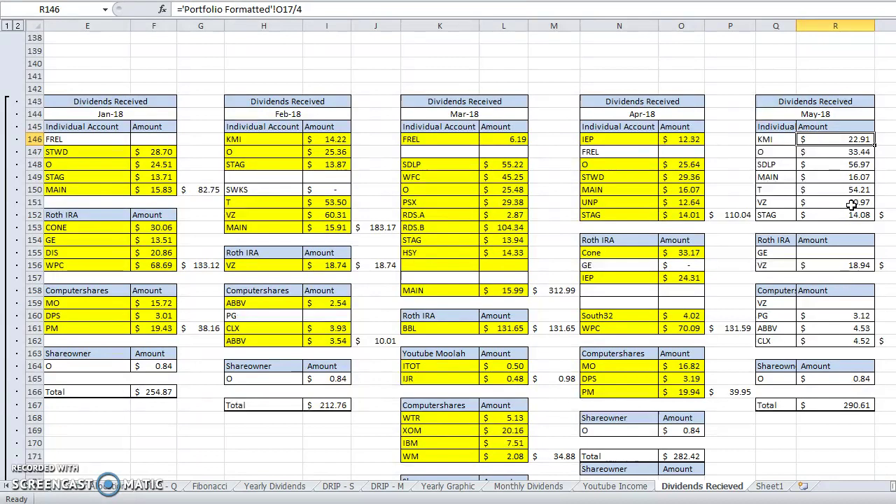
Step: Expand the 2017 and 2016 row groups one at a time to view their monthly dividend tables, collapsing each after viewing
key(Up)
key(Up)
key(Up)
key(Up)
key(Up)
key(Up)
key(Up)
key(Up)
key(Up)
key(Up)
key(Up)
key(Up)
key(Up)
key(Up)
key(Up)
key(Up)
key(Up)
key(Up)
key(Up)
key(Up)
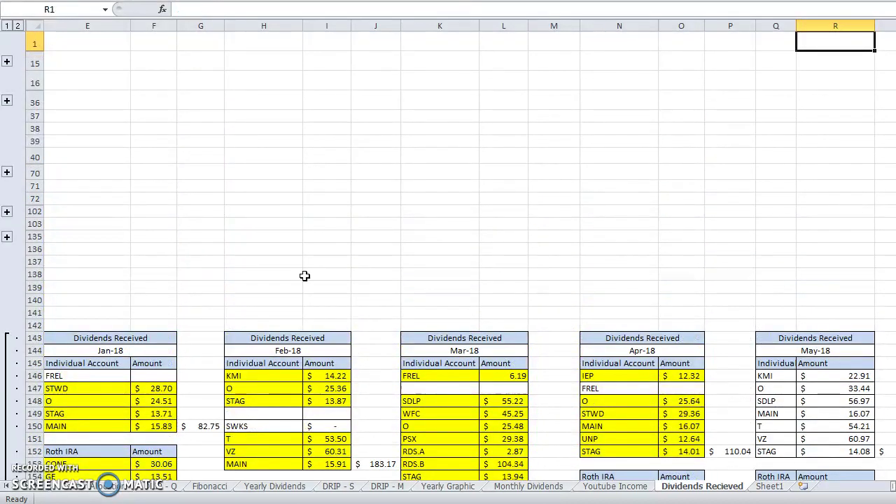
click(7, 237)
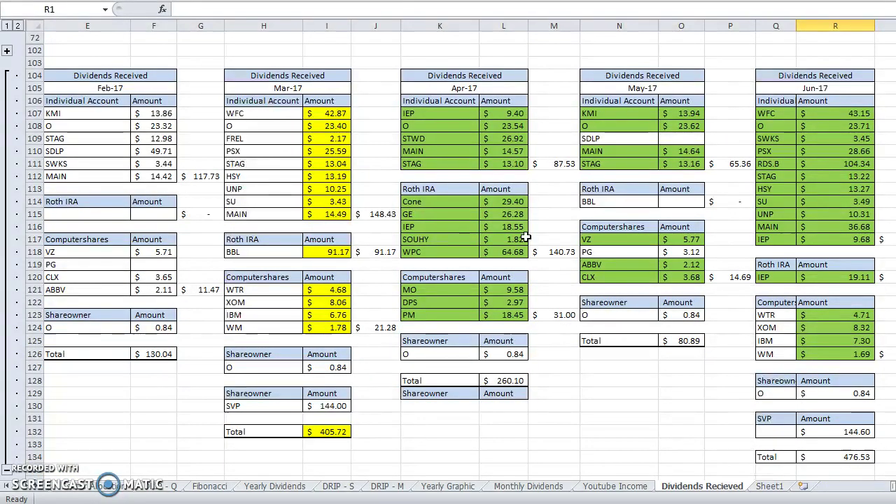
click(7, 471)
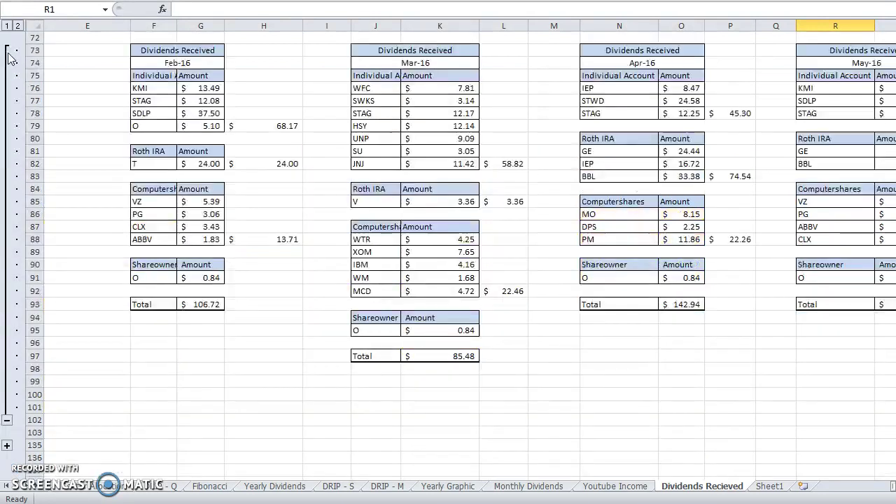
click(8, 51)
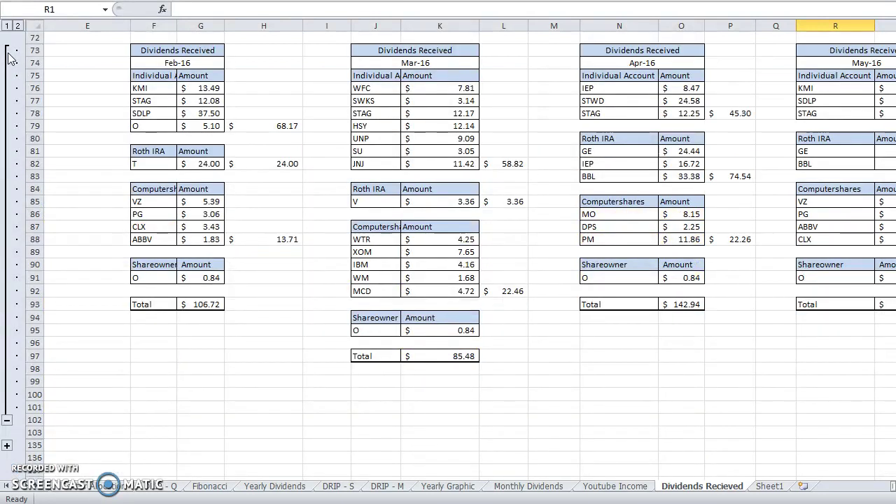
click(7, 420)
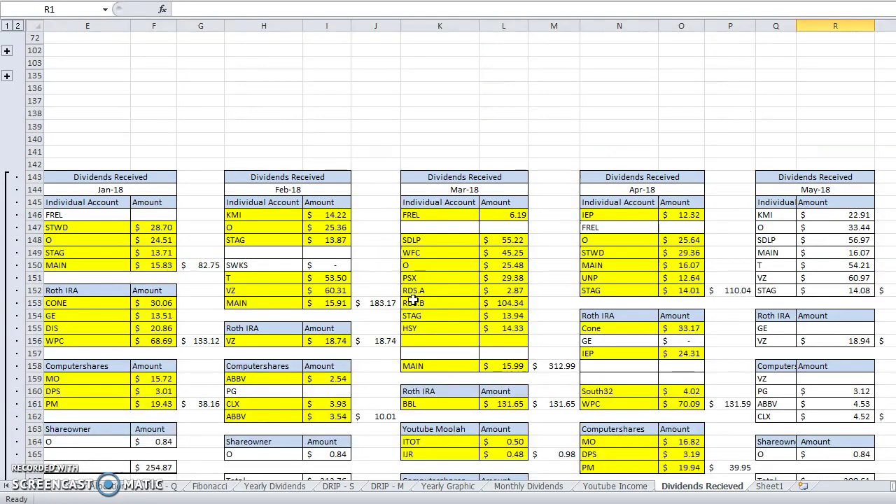
Step: Return to the 2018 dividend tables and examine the months from January through June
key(Down)
key(Down)
key(Down)
key(Down)
key(Down)
key(Down)
key(Down)
key(Down)
key(Down)
key(Down)
key(Down)
key(Down)
key(Down)
key(Down)
key(Down)
key(Down)
key(Down)
key(Down)
key(Down)
key(Down)
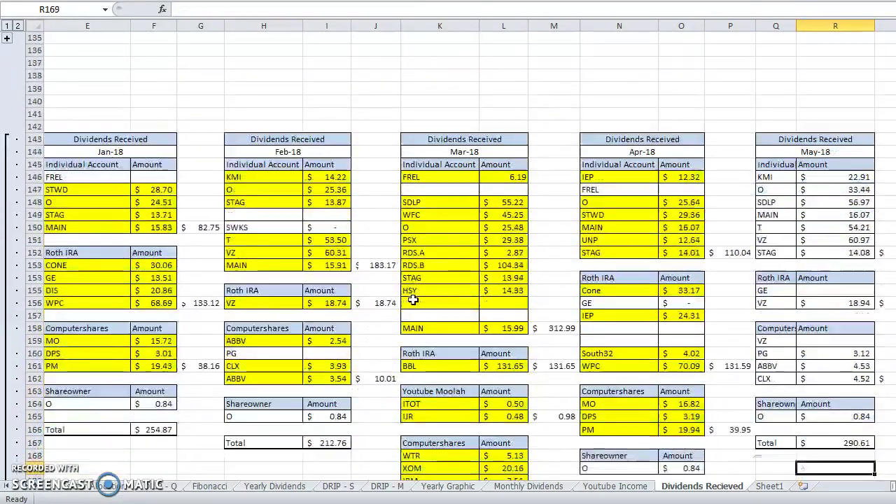
key(Down)
key(Down)
key(Down)
key(Down)
key(Down)
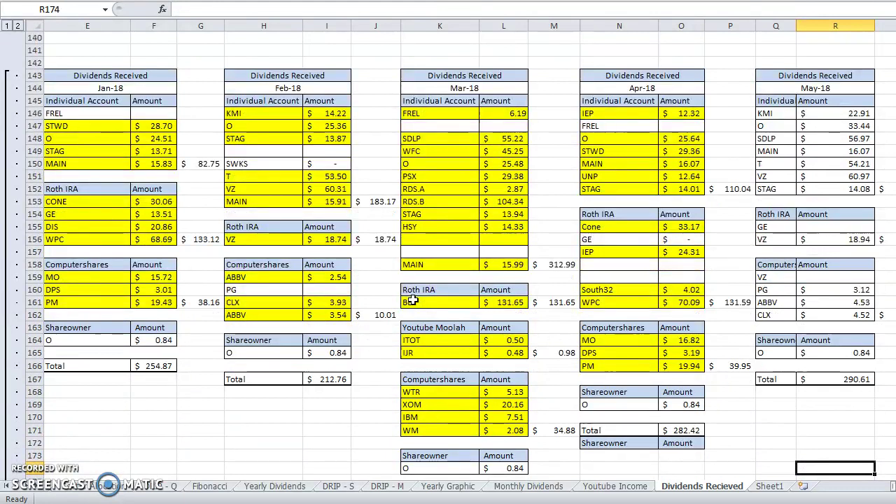
key(Right)
key(Right)
key(Right)
key(Right)
key(Right)
key(Right)
key(Right)
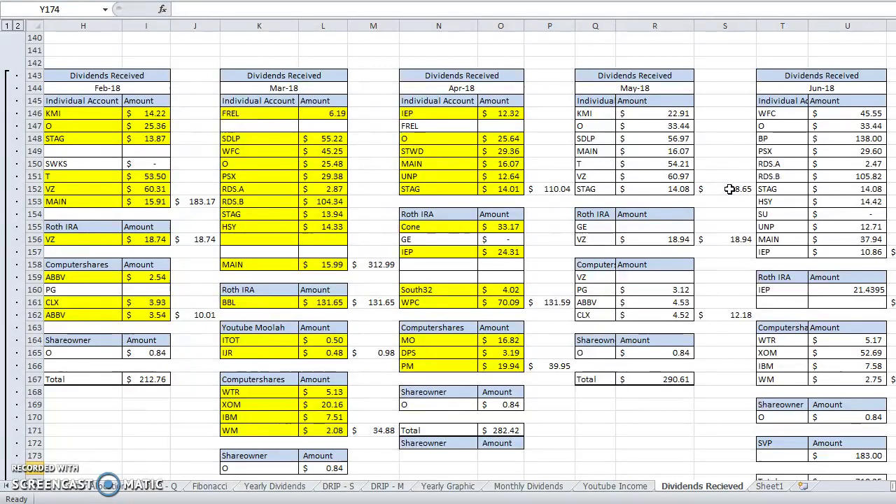
key(Right)
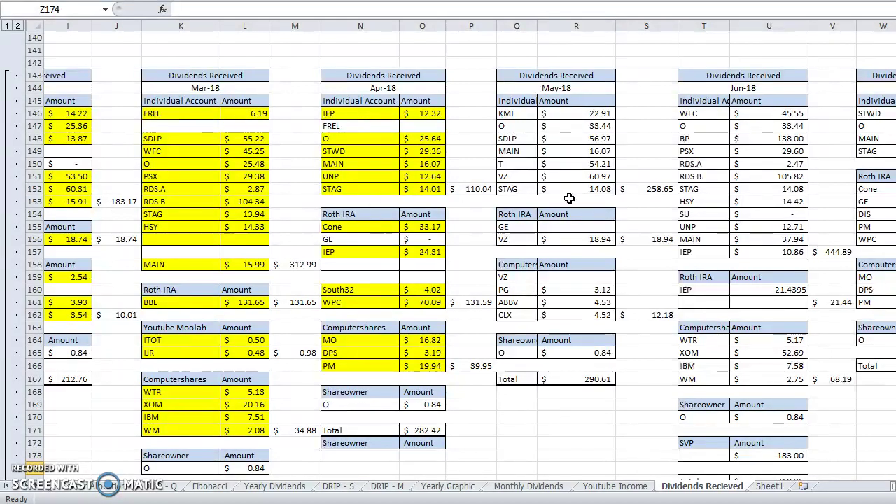
Step: Check the T and VZ amounts in the May-18 table, and the UNP amount and MAIN entry in the Apr-18 table
drag(589, 164, 586, 176)
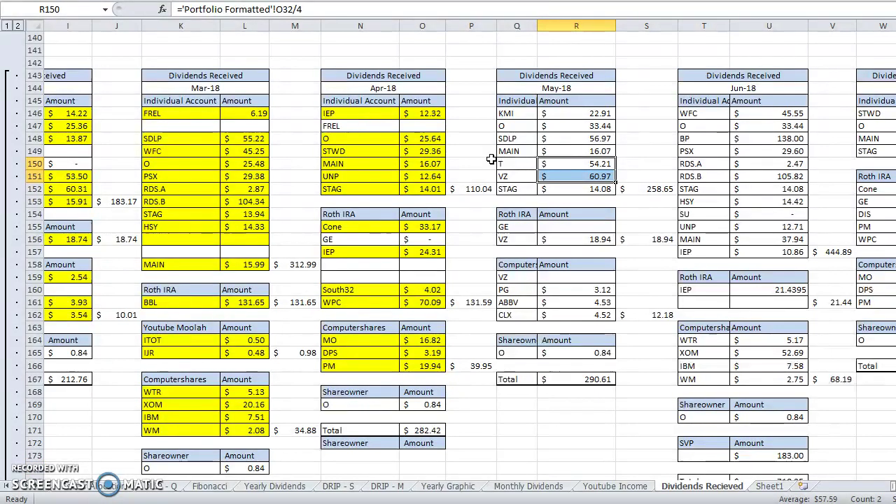
click(429, 177)
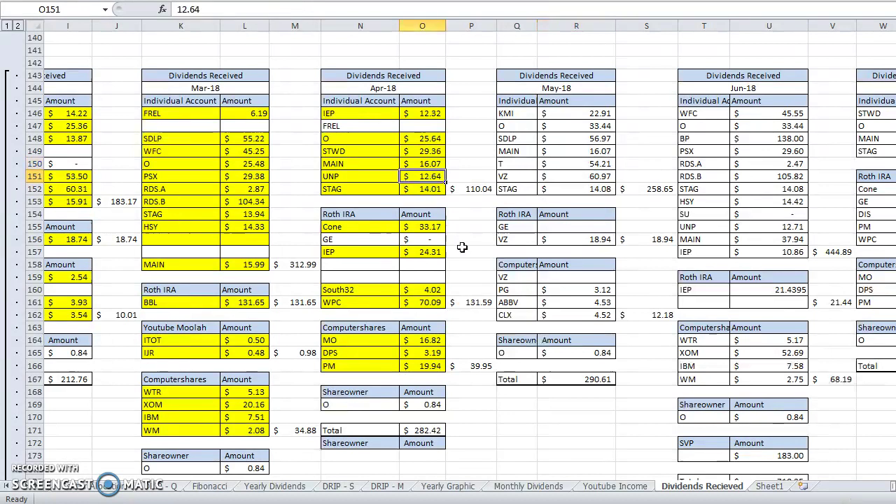
click(390, 160)
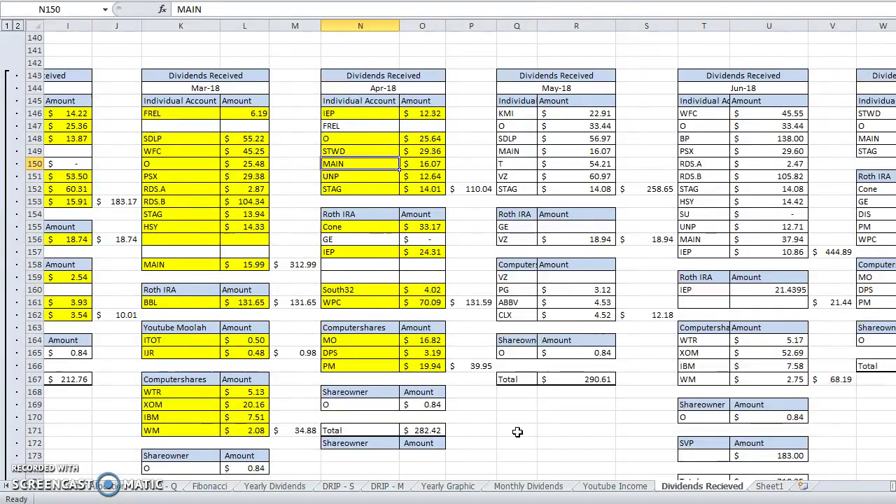
Step: Go to the Youtube Income sheet and examine the Youtube Income By Month chart and the January 2017 income in C7
click(614, 487)
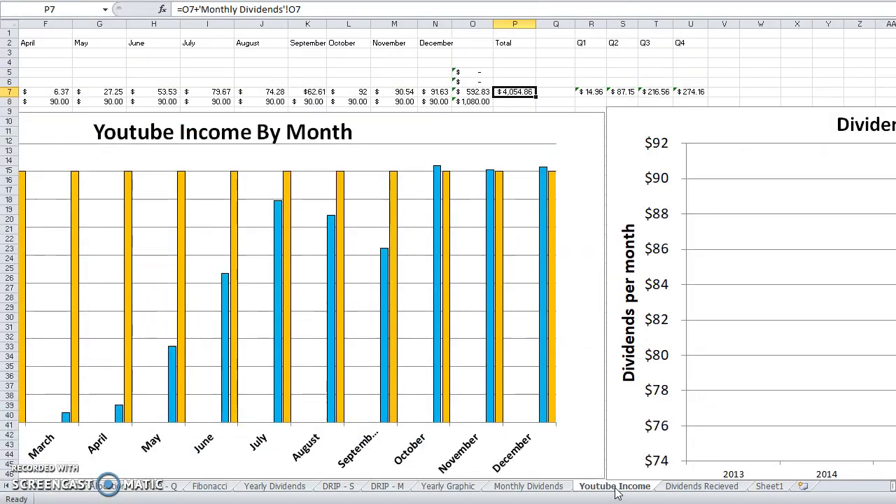
key(Left)
key(Left)
key(Left)
key(Left)
key(Left)
key(Left)
key(Left)
key(Left)
key(Left)
key(Left)
key(Left)
key(Left)
key(Left)
key(Left)
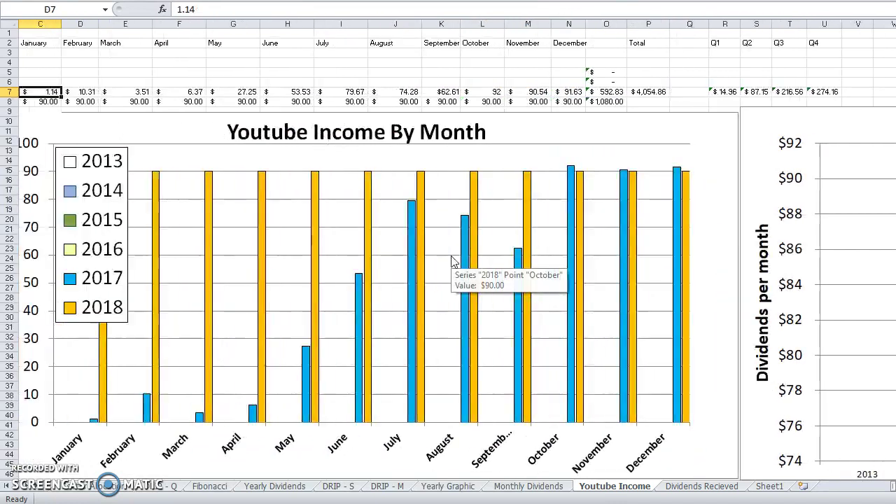
key(Right)
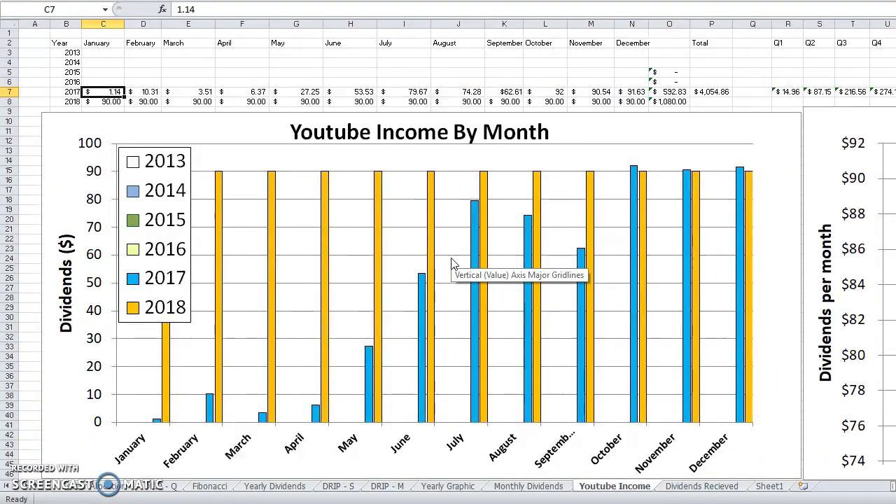
Step: On the Monthly Dividends sheet, inspect the January 2018 amount in C8, check its source on Dividends Recieved, and return
click(546, 490)
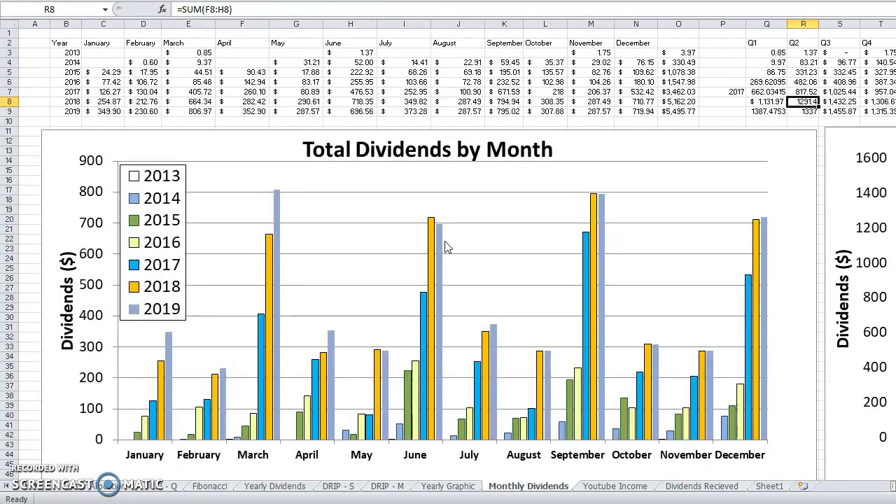
click(112, 102)
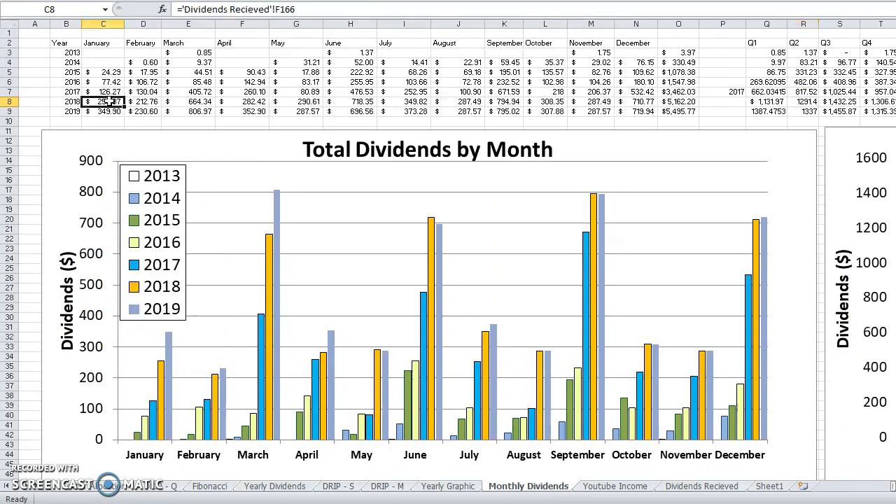
click(706, 488)
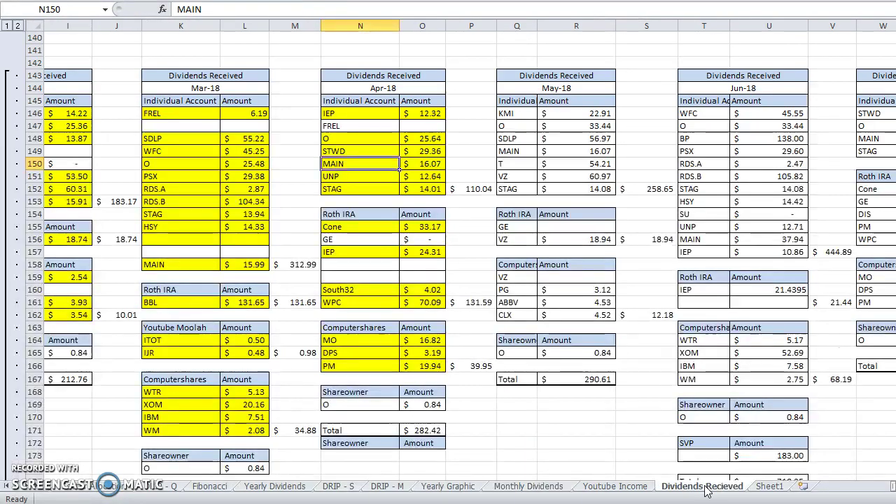
click(534, 490)
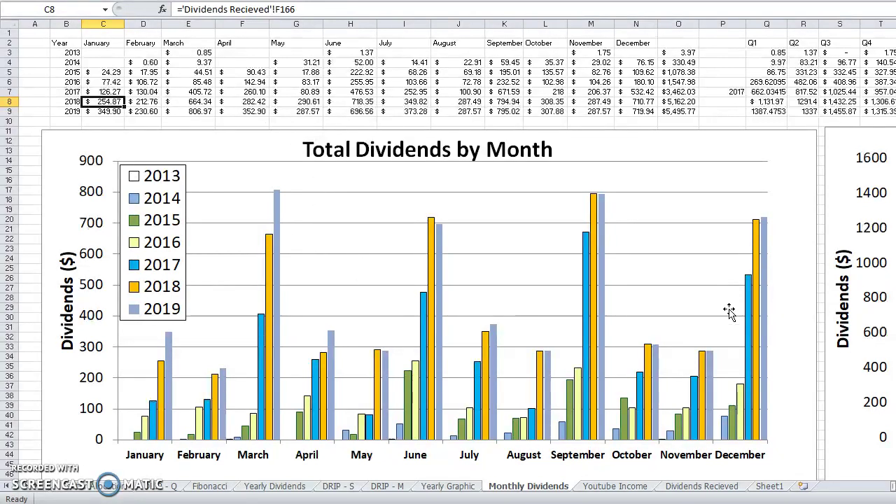
Step: Examine the Total Dividends by Quarter chart and inspect the 2018 Q1 total in cell Q8
key(Right)
key(Right)
key(Right)
key(Right)
key(Right)
key(Right)
key(Right)
key(Right)
key(Right)
key(Right)
key(Right)
key(Right)
key(Right)
key(Right)
key(Right)
key(Right)
key(Right)
key(Right)
key(Right)
key(Right)
key(Right)
key(Right)
key(Right)
key(Right)
key(Right)
key(Right)
key(Right)
key(Right)
key(Right)
key(Right)
key(Right)
key(Right)
key(Right)
key(Right)
key(Right)
key(Right)
key(Right)
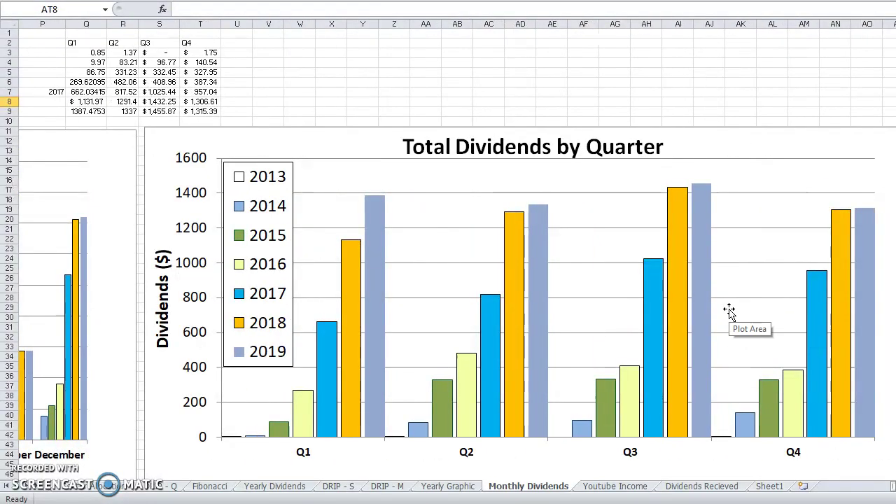
click(91, 102)
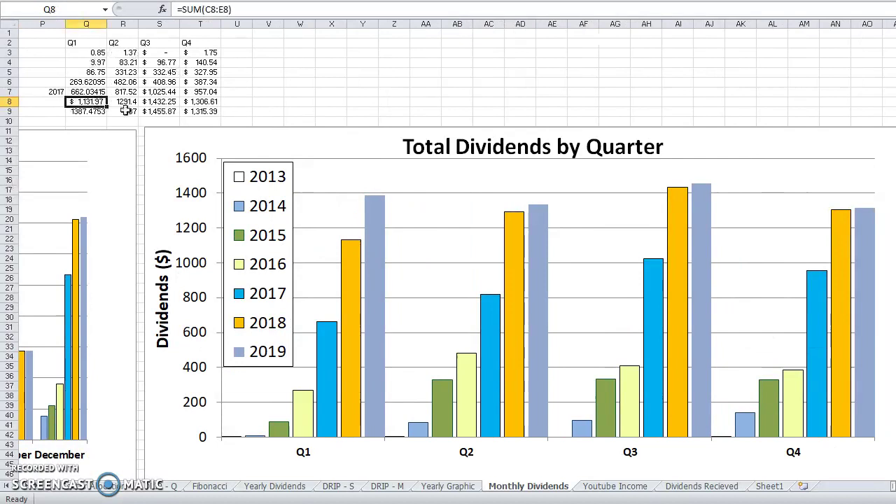
Step: Go back to the Total Dividends by Month chart and examine the monthly bars for 2013 to 2019
key(Left)
key(Left)
key(Left)
key(Left)
key(Left)
key(Left)
key(Left)
key(Left)
key(Left)
key(Left)
key(Left)
key(Left)
key(Left)
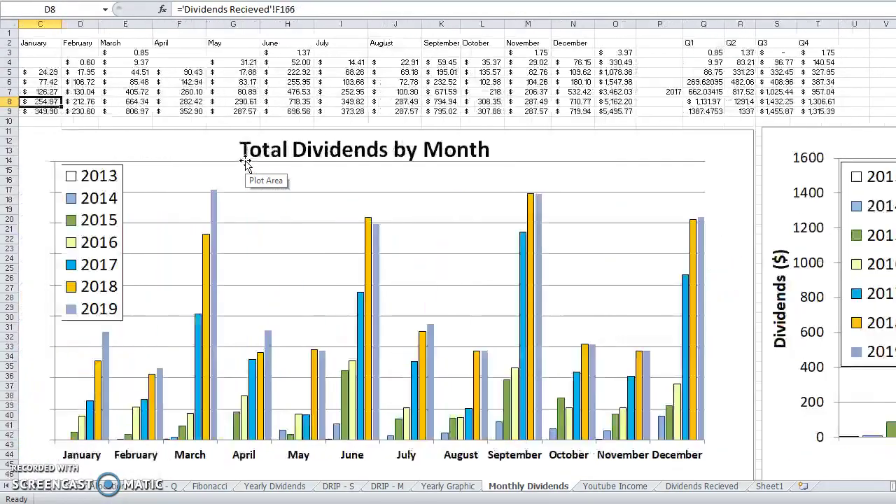
key(Left)
key(Left)
key(Left)
Step: View the Yearly Graphic and Dividends Recieved sheets, and inspect the 2018 IBA dividends in C8 on Yearly Dividends
click(451, 486)
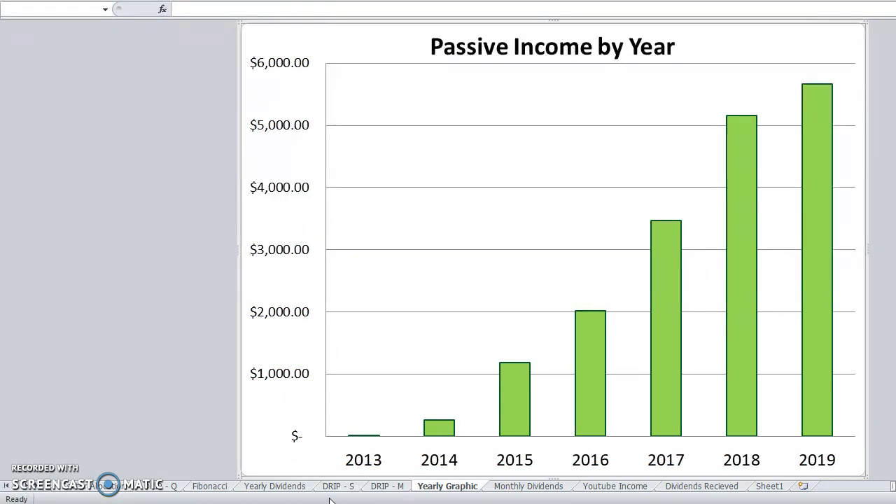
click(275, 486)
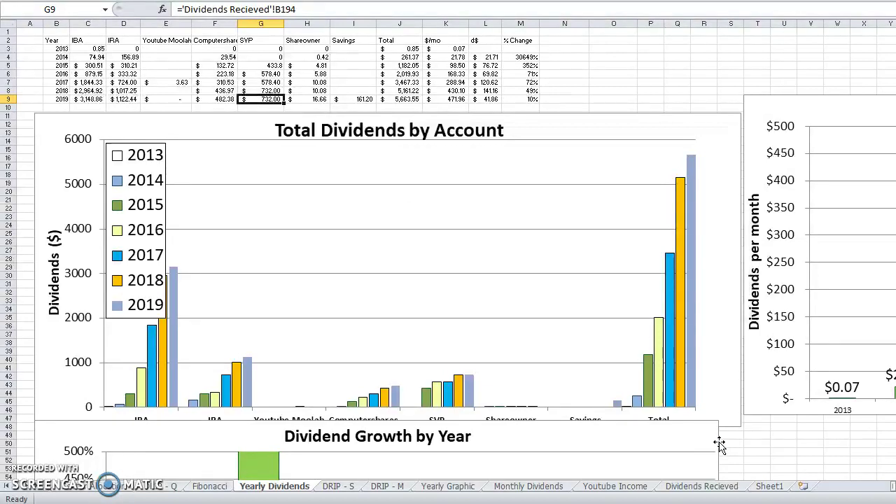
click(702, 486)
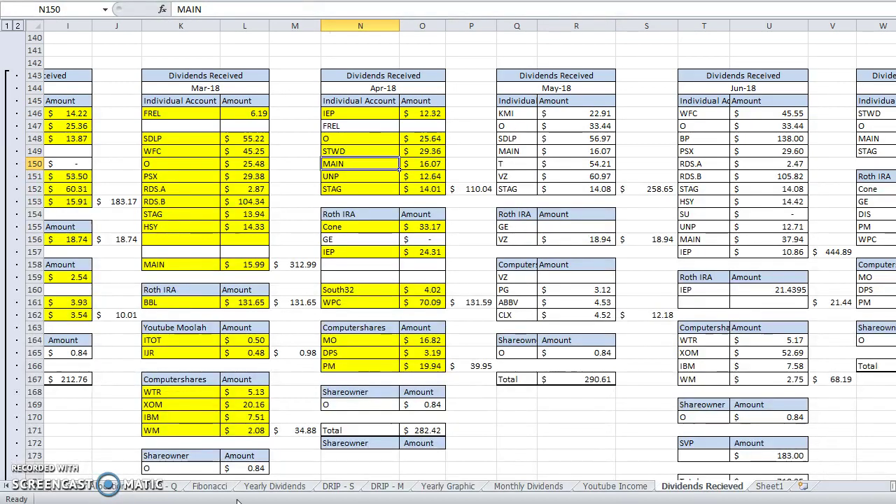
click(263, 487)
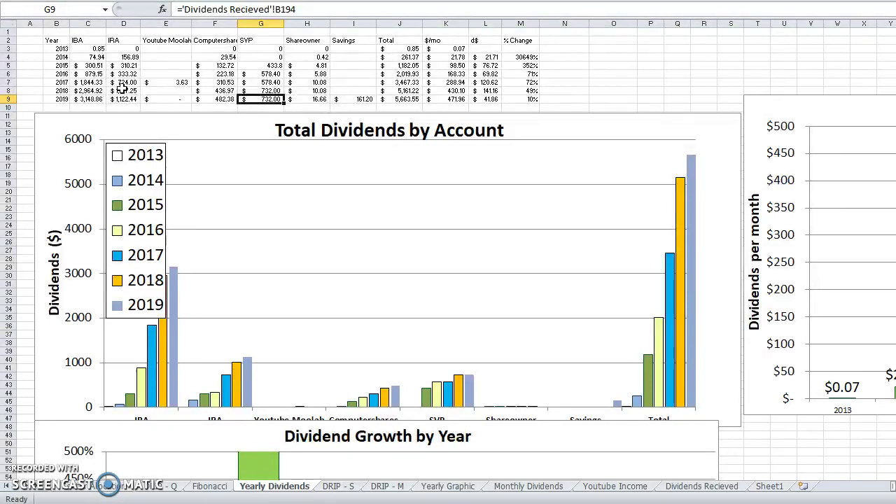
click(91, 91)
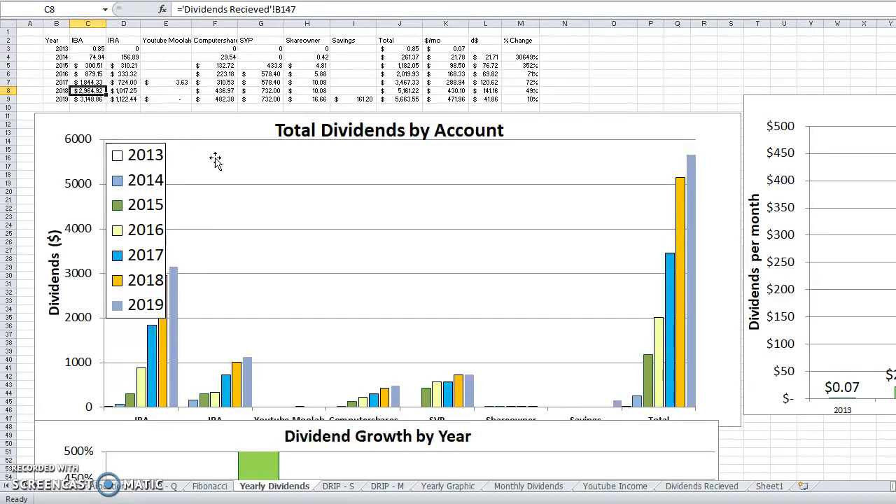
Step: Widen and shorten the Total Dividends by Account legend into three columns so it sits clear of the IBA bars
click(161, 308)
drag(168, 231, 310, 230)
drag(209, 317, 232, 220)
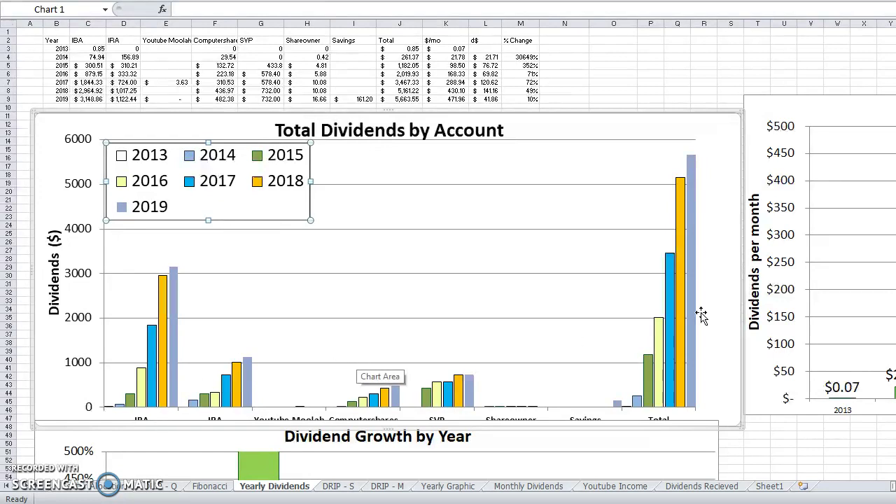
click(753, 446)
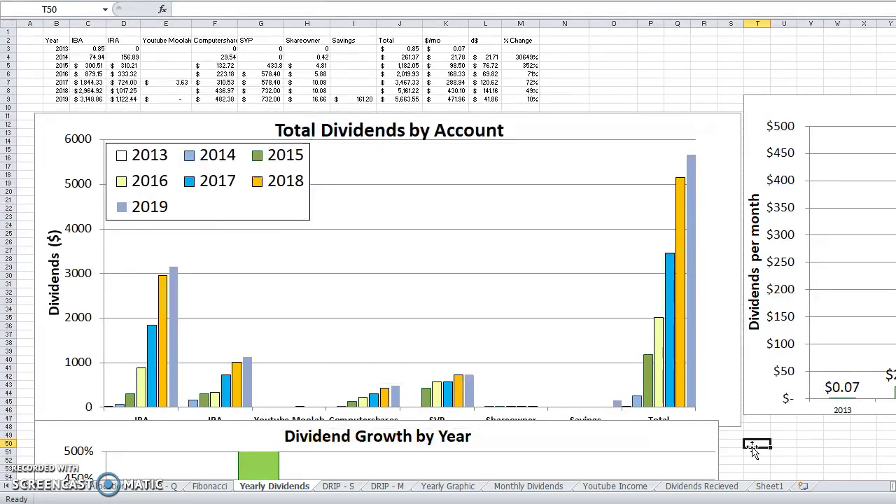
Step: Move the Dividend Growth by Year chart slightly down so it clears the account labels of the chart above
key(Down)
key(Down)
key(Down)
key(Down)
key(Down)
key(Down)
key(Down)
key(Down)
key(Down)
key(Down)
key(Down)
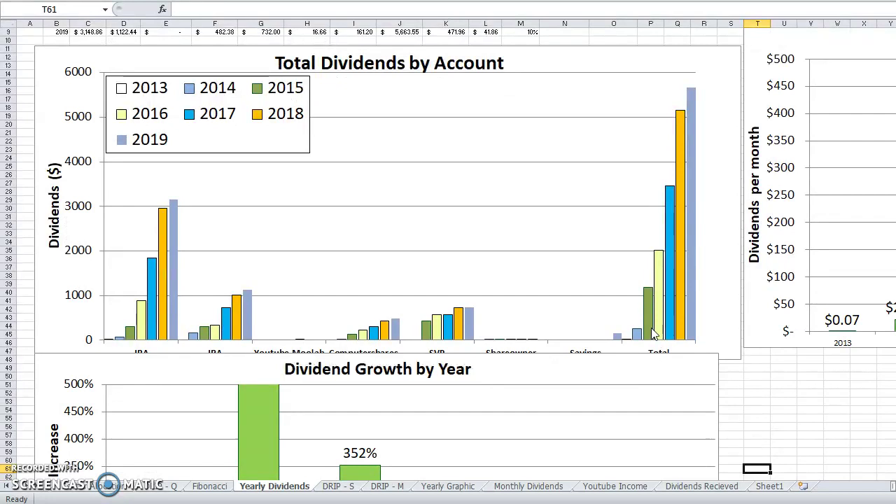
drag(646, 363, 641, 377)
click(745, 392)
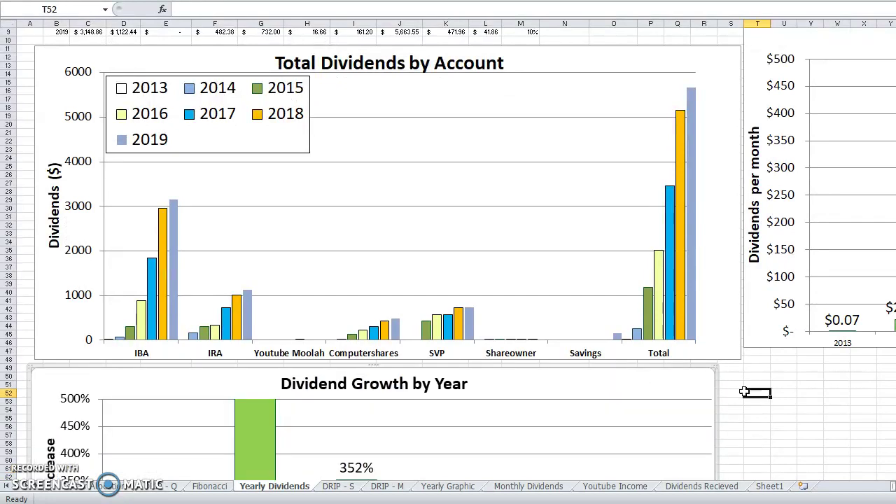
Step: Examine the Dividend Growth by Year chart, checking the 2017 and 2018 percentage increases
key(Down)
key(Down)
key(Down)
key(Down)
key(Down)
key(Down)
key(Down)
key(Down)
key(Down)
key(Down)
key(Down)
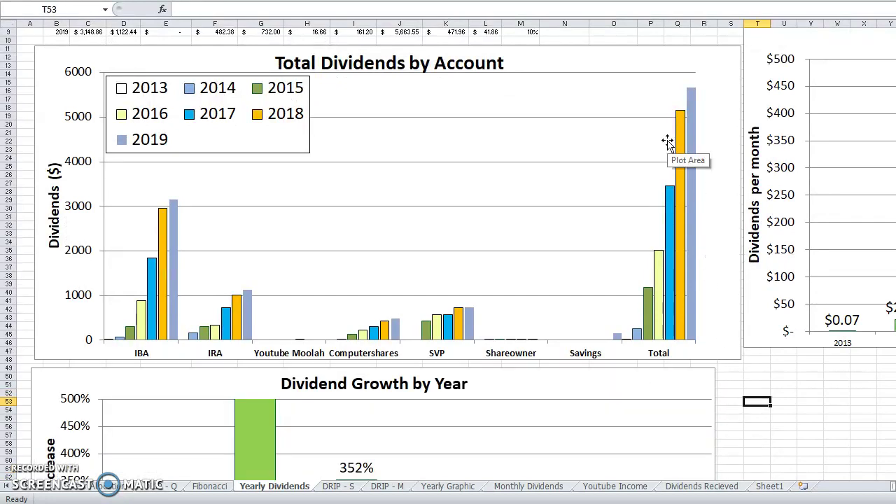
key(Down)
key(Down)
key(Down)
key(Down)
key(Down)
key(Down)
key(Down)
key(Down)
key(Down)
key(Down)
key(Down)
key(Down)
key(Down)
key(Down)
key(Down)
key(Down)
key(Down)
key(Down)
key(Down)
key(Down)
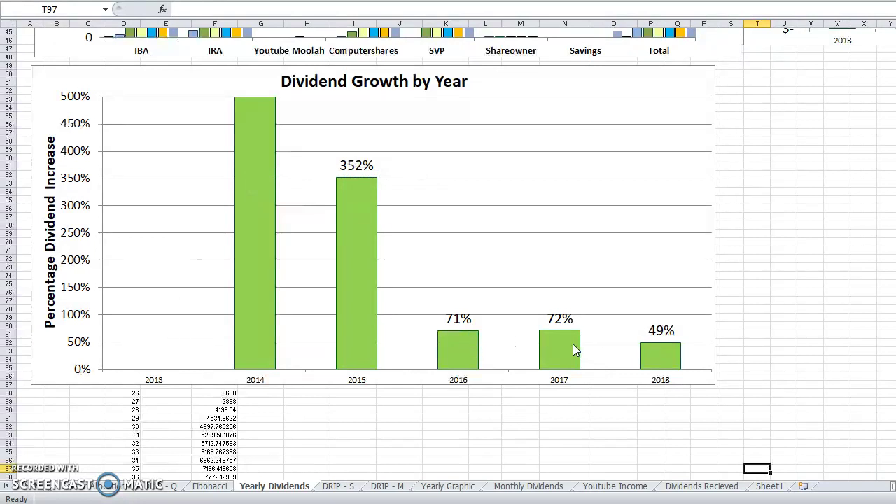
mouse_move(563, 353)
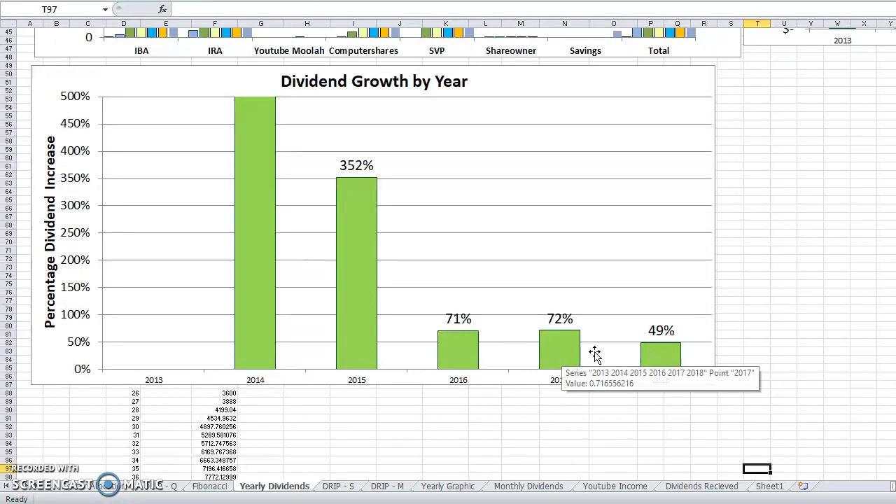
click(770, 340)
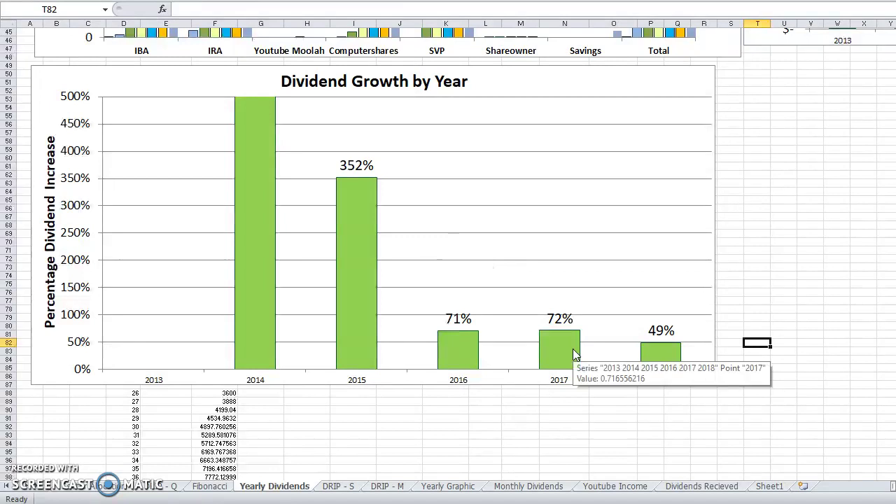
mouse_move(662, 369)
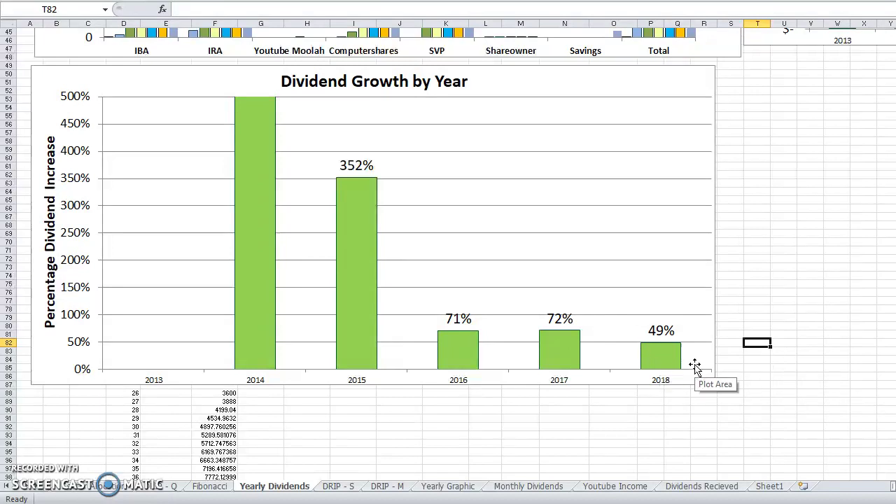
Step: Return to the yearly summary table and inspect the 2018 % Change in M8 and the d$ amount in L8
click(749, 261)
key(Up)
key(Up)
key(Up)
key(Up)
key(Up)
key(Up)
key(Up)
key(Up)
key(Up)
key(Up)
key(Up)
key(Up)
key(Up)
key(Up)
key(Up)
key(Up)
key(Up)
key(Up)
key(Up)
key(Up)
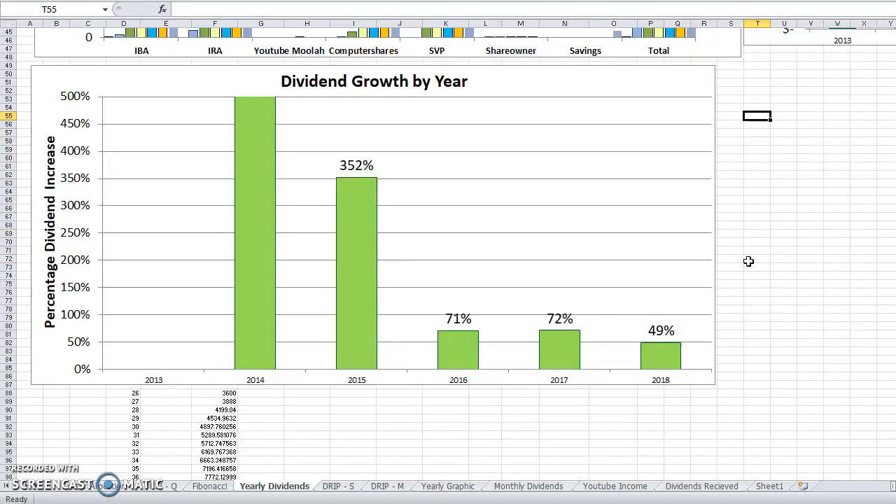
key(Up)
key(Up)
key(Up)
key(Up)
key(Up)
key(Up)
key(Up)
key(Up)
key(Up)
key(Up)
key(Up)
key(Up)
key(Up)
key(Up)
key(Up)
key(Up)
key(Up)
key(Up)
key(Up)
key(Up)
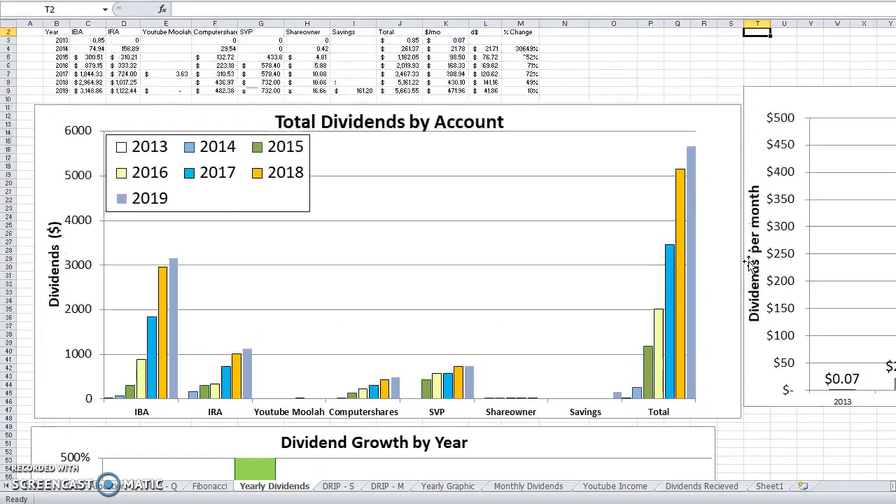
key(Left)
key(Left)
key(Left)
key(Left)
key(Left)
key(Left)
key(Down)
key(Down)
key(Down)
key(Down)
key(Down)
key(Down)
key(Left)
key(Down)
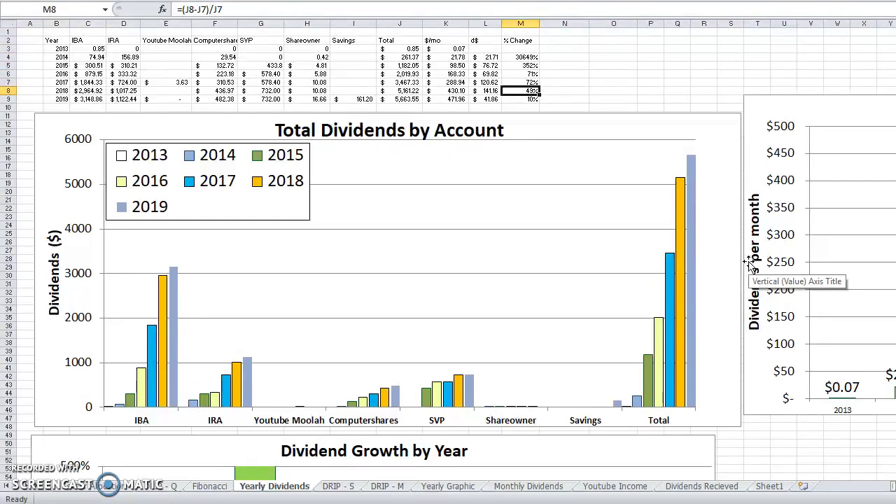
key(Left)
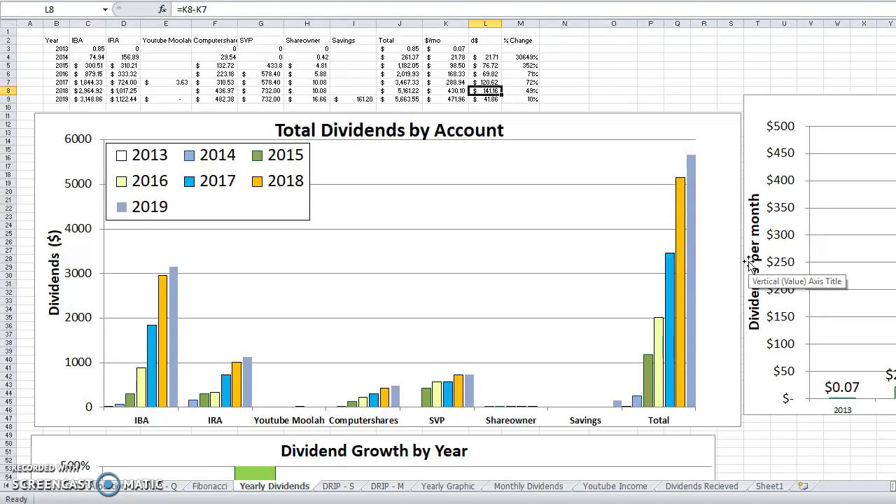
Step: Bring the whole Dividends per month chart into view and examine its yearly bars
key(Right)
key(Right)
key(Right)
key(Right)
key(Right)
key(Right)
key(Right)
key(Right)
key(Right)
key(Right)
key(Right)
key(Right)
key(Right)
key(Right)
key(Right)
key(Right)
key(Right)
key(Right)
key(Right)
key(Right)
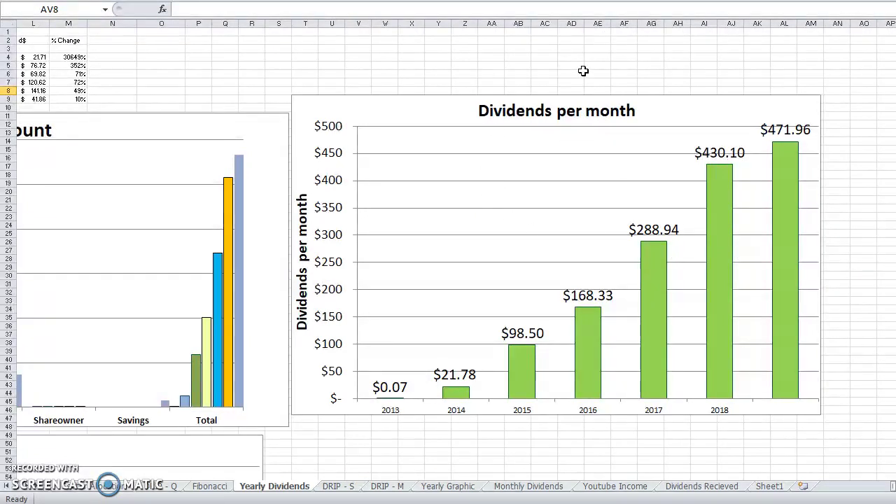
Step: Return to the yearly summary table and inspect the 2018 Total formula in J8
click(518, 73)
key(Left)
key(Left)
key(Left)
key(Left)
key(Left)
key(Left)
key(Left)
key(Left)
key(Left)
key(Left)
key(Left)
key(Left)
key(Left)
key(Left)
key(Left)
key(Left)
key(Left)
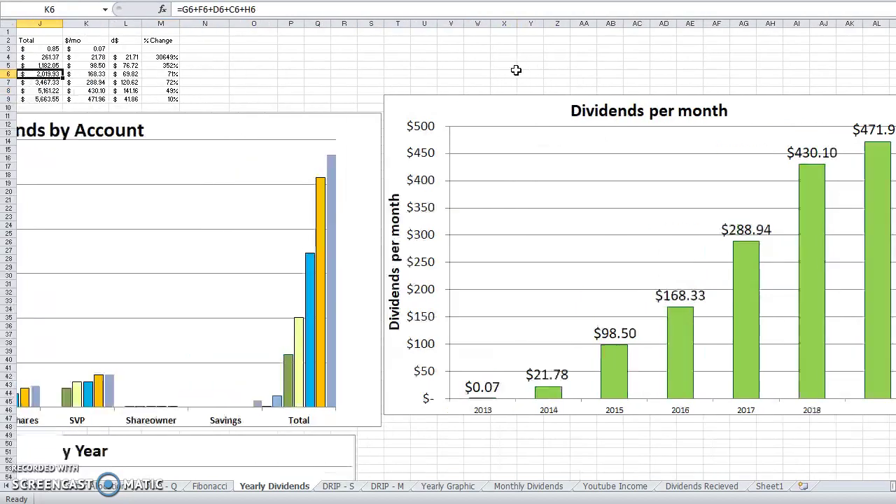
key(Left)
key(Left)
key(Left)
key(Left)
key(Left)
key(Left)
key(Left)
key(Left)
key(Left)
key(Left)
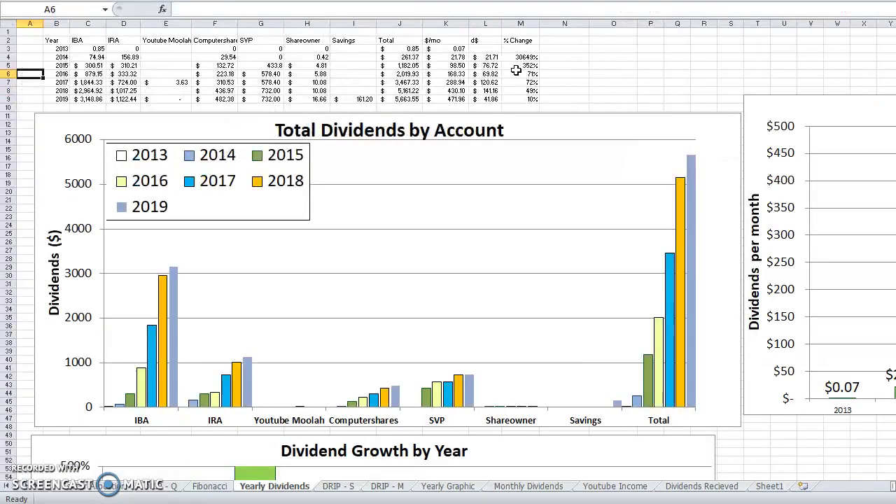
click(412, 91)
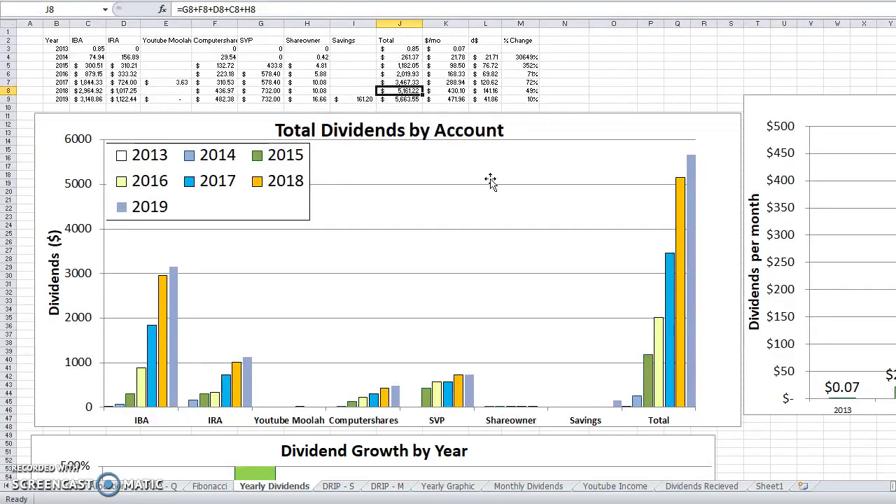
Step: Glance at the Dividends Recieved sheet, and return to Yearly Dividends to inspect the 2018 $/mo formula in K8
click(701, 488)
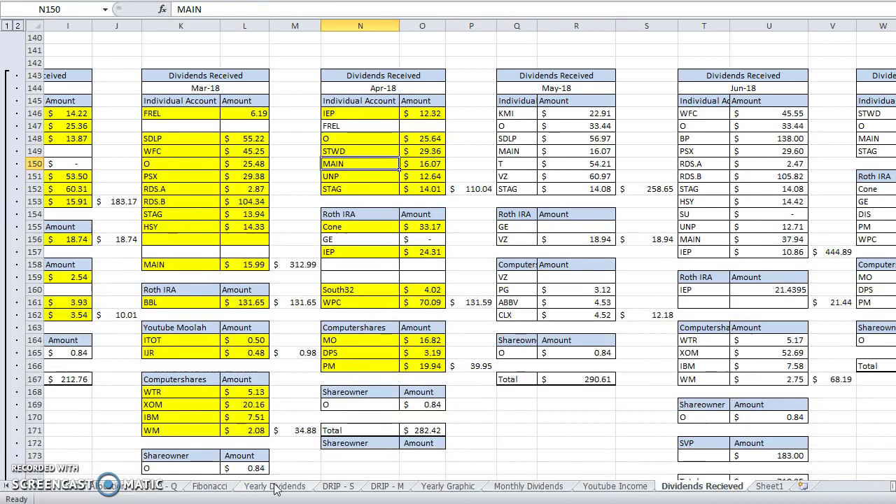
click(275, 486)
click(445, 91)
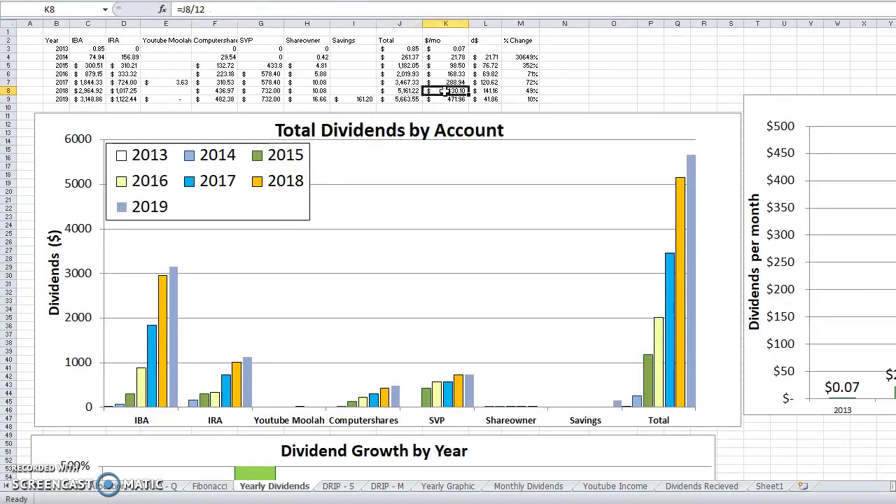
Step: Bring the Dividends per month chart back into full view and check the value of its last bar
click(755, 82)
key(Right)
key(Right)
key(Right)
key(Right)
key(Right)
key(Right)
key(Right)
key(Right)
key(Right)
key(Right)
key(Right)
key(Right)
key(Right)
key(Right)
key(Right)
key(Right)
key(Right)
key(Right)
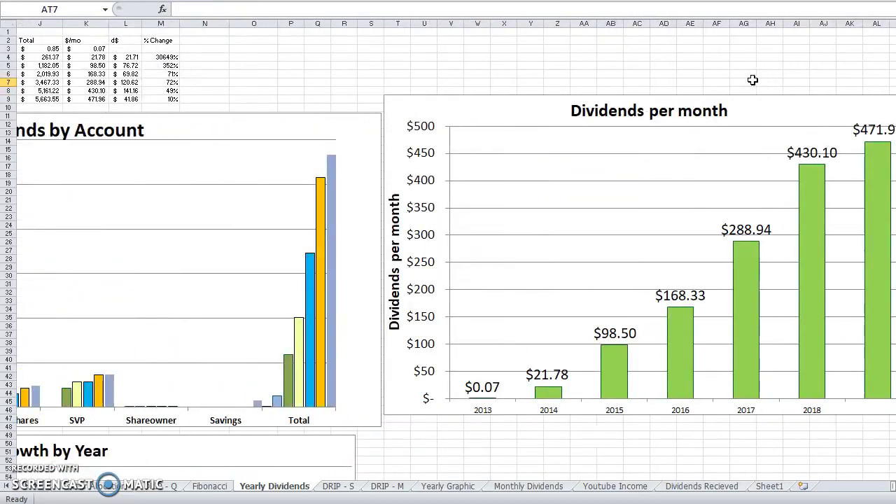
key(Right)
mouse_move(830, 307)
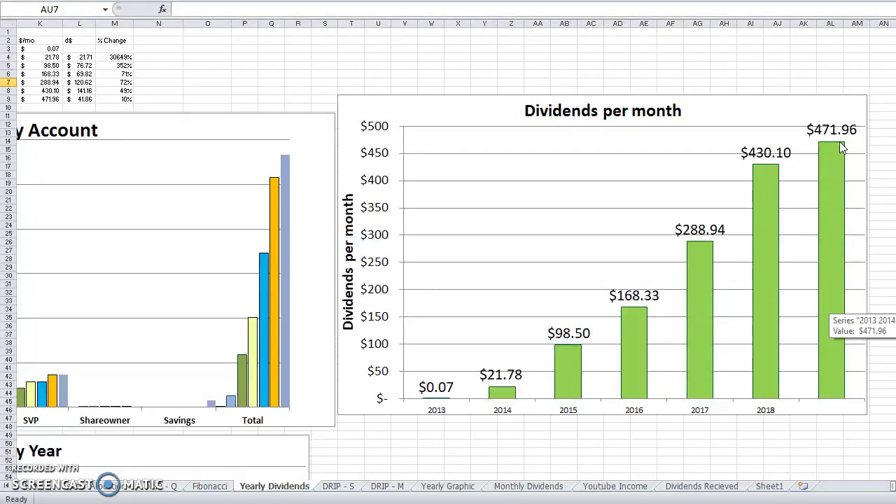
click(732, 57)
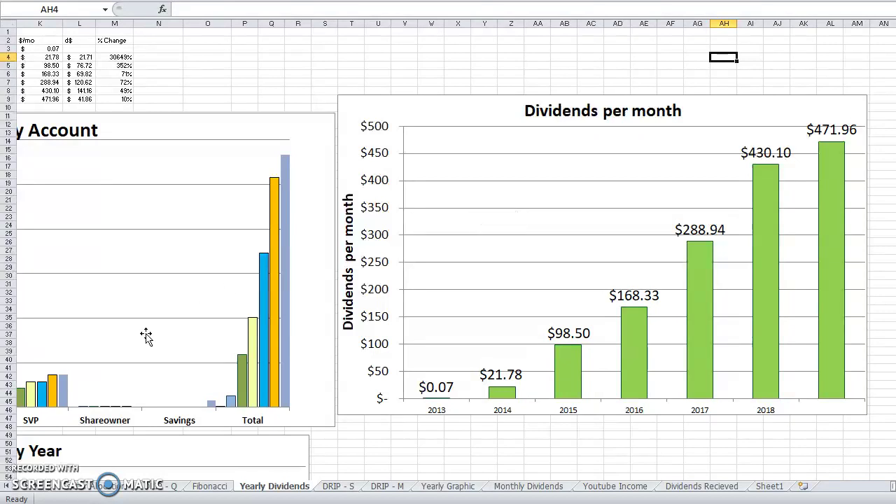
Step: Switch to the portfolio holdings sheet and review the IRA, Computer Shares, Shareholder Services and savings sections down to the account values
click(6, 486)
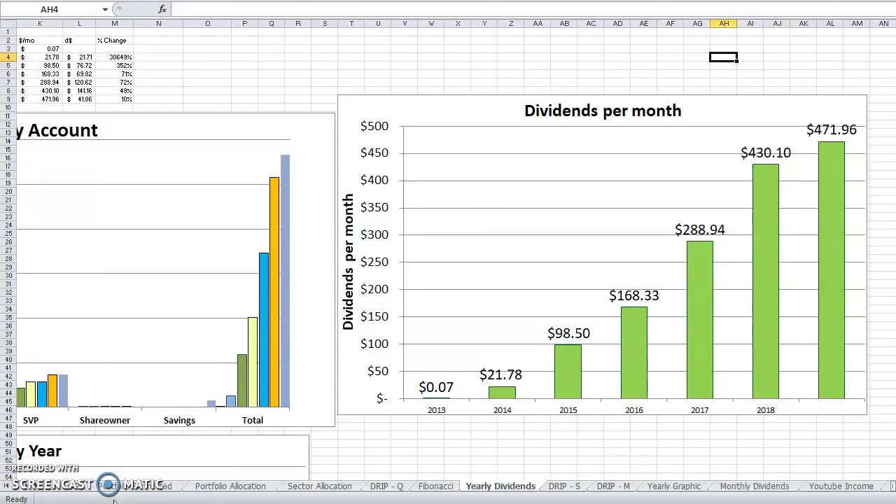
click(133, 487)
click(233, 392)
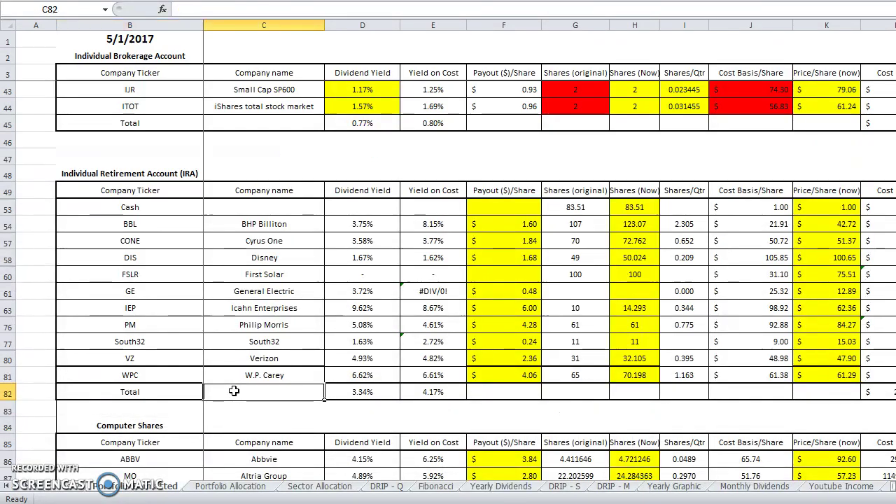
key(Left)
key(Left)
key(Down)
key(Down)
key(Down)
key(Down)
key(Down)
key(Down)
key(Down)
key(Down)
key(Down)
key(Down)
key(Down)
key(Down)
key(Down)
key(Down)
key(Down)
key(Down)
key(Down)
key(Down)
key(Down)
key(Down)
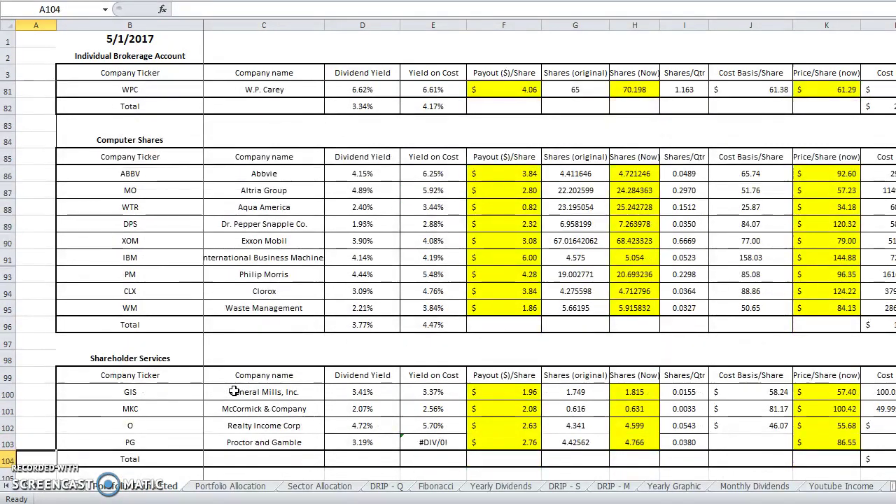
key(Down)
key(Down)
key(Down)
key(Down)
key(Down)
key(Down)
key(Down)
key(Down)
key(Down)
key(Down)
key(Down)
key(Down)
key(Down)
key(Down)
key(Down)
key(Down)
key(Down)
key(Down)
key(Down)
key(Down)
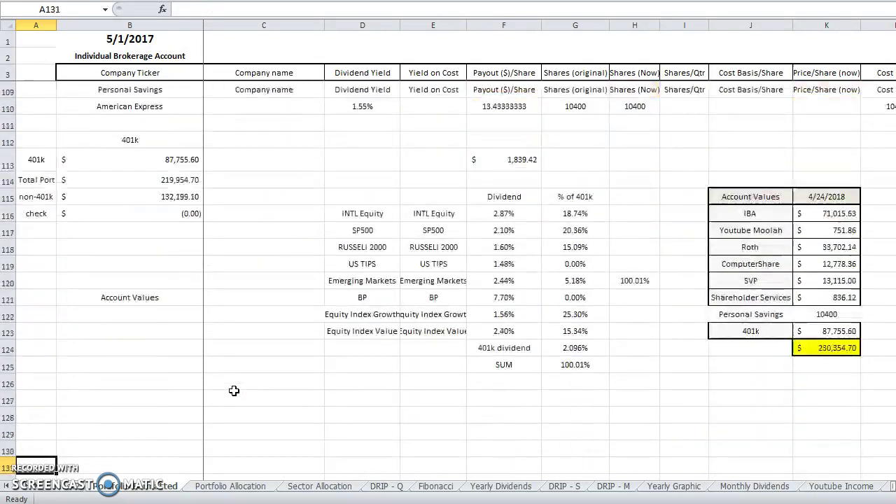
key(Down)
Step: Examine the 401k totals and highlight the 401k fund breakdown in D116:G125
drag(158, 147, 264, 216)
click(418, 235)
key(Right)
key(Right)
key(Right)
key(Right)
key(Right)
key(Left)
key(Left)
key(Left)
drag(378, 198, 571, 344)
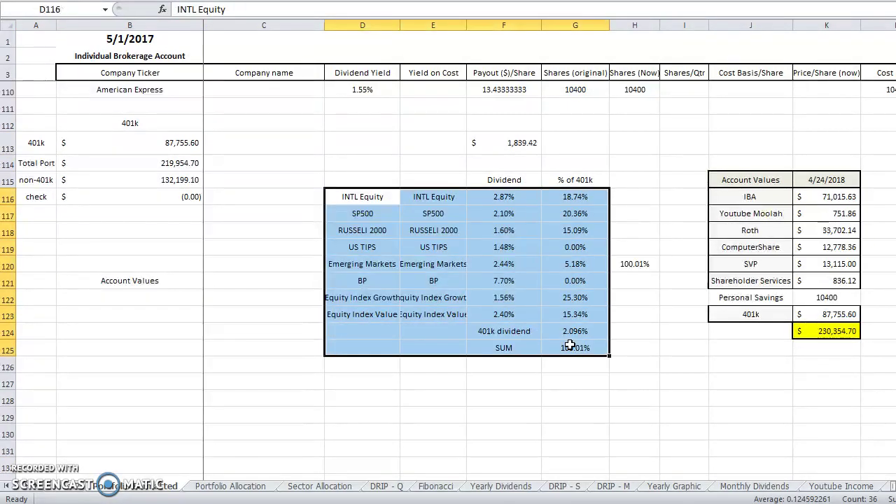
Step: Examine the yearly dividend totals with 401k and with IRA in row 114, the IRA yield in U115 and the million-a-year estimate
click(679, 398)
key(Right)
key(Right)
key(Right)
key(Right)
key(Right)
key(Right)
key(Right)
key(Right)
key(Right)
key(Right)
key(Right)
key(Right)
key(Right)
key(Right)
key(Right)
key(Right)
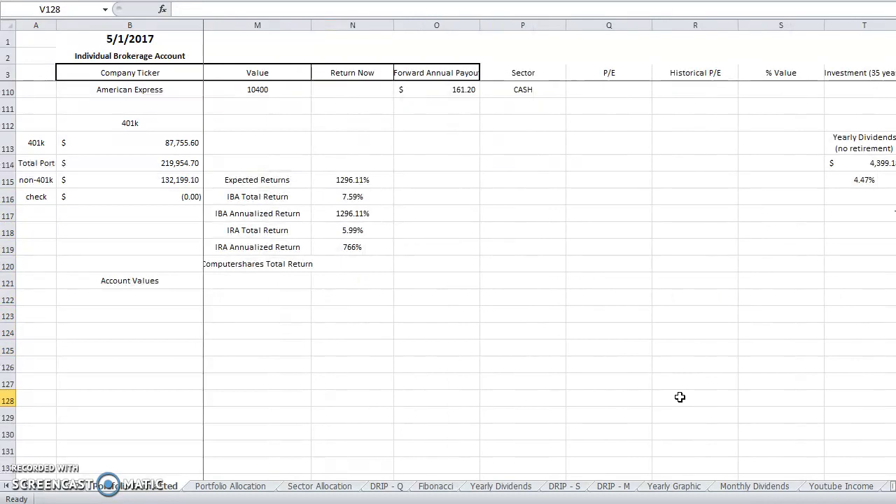
key(Right)
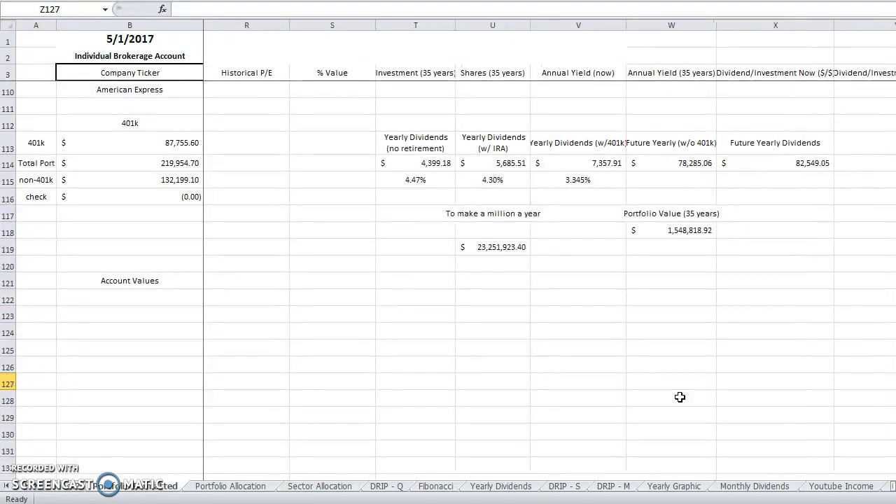
click(594, 164)
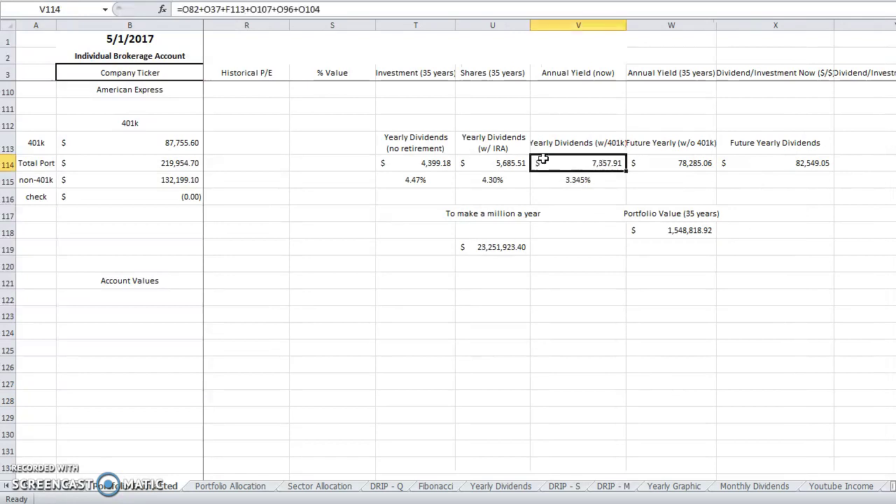
click(522, 159)
click(508, 180)
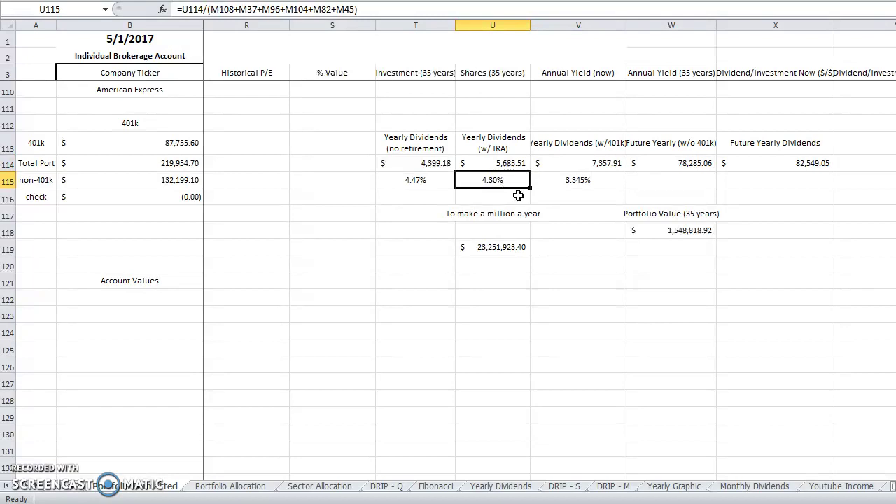
click(504, 241)
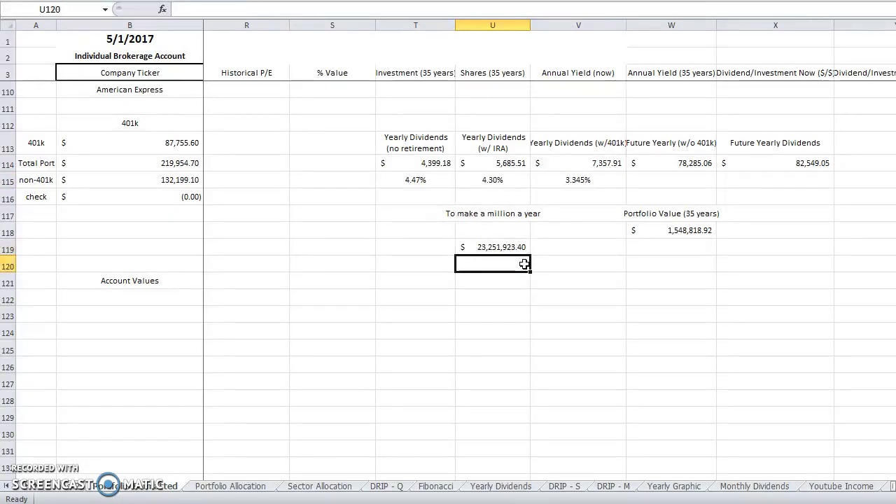
click(508, 175)
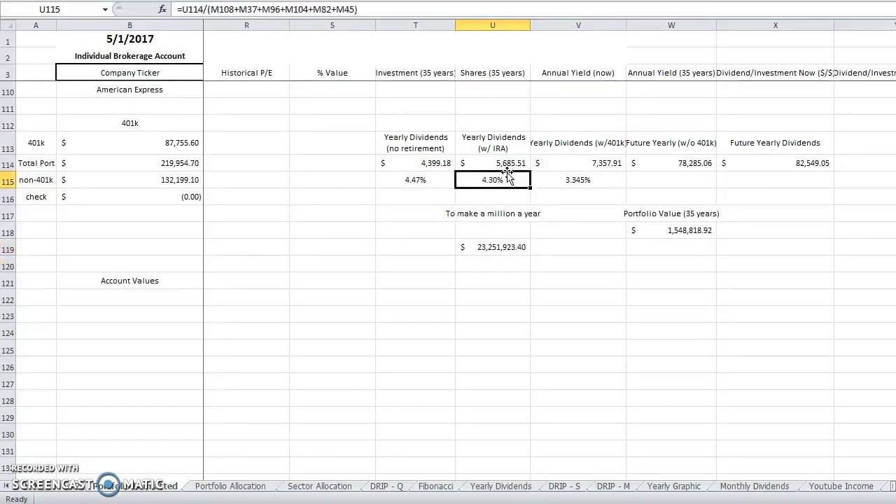
Step: Inspect the Future Yearly (w/o 401k) and Future Yearly Dividends formulas in W114 and X114
click(569, 189)
key(Right)
key(Up)
key(Right)
key(Left)
key(Right)
key(Left)
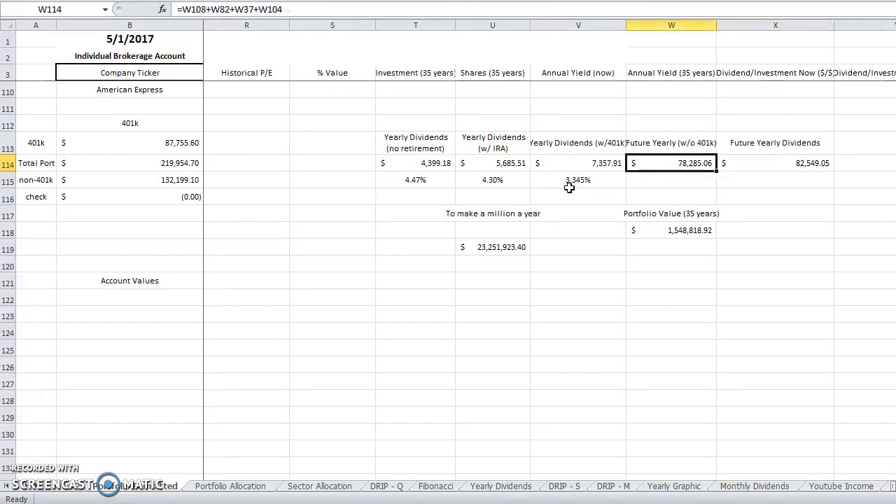
Step: Look over the 35-year annual yield rows just above the dividend projections and return to W114
key(Up)
key(Up)
key(Up)
key(Up)
key(Up)
key(Up)
key(Up)
key(Down)
key(Down)
key(Down)
key(Down)
key(Down)
key(Down)
key(Down)
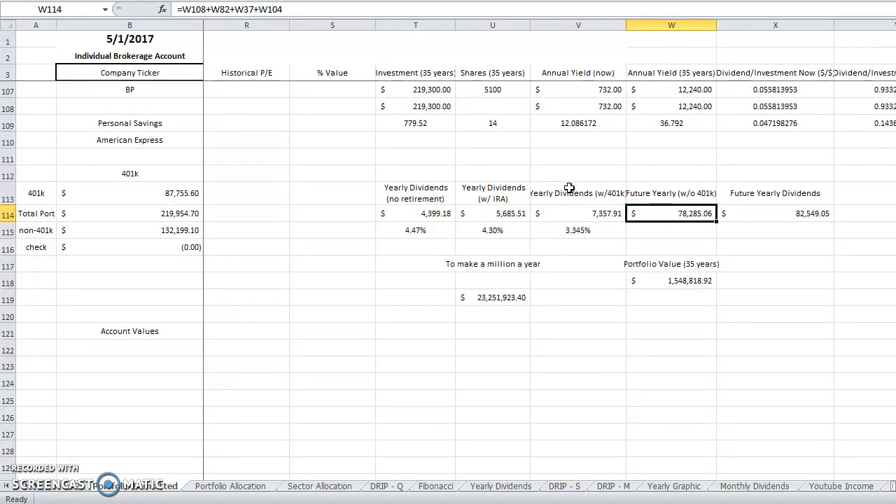
Step: Compare the yearly dividends with 401k in V114 with the future yearly dividend projections in W114 and X114
key(Right)
key(Left)
key(Right)
key(Left)
key(Left)
key(Right)
Step: Open the retirement calculator sheet and review the calculator block in A1:D14 and the Expenses value in B13
click(78, 487)
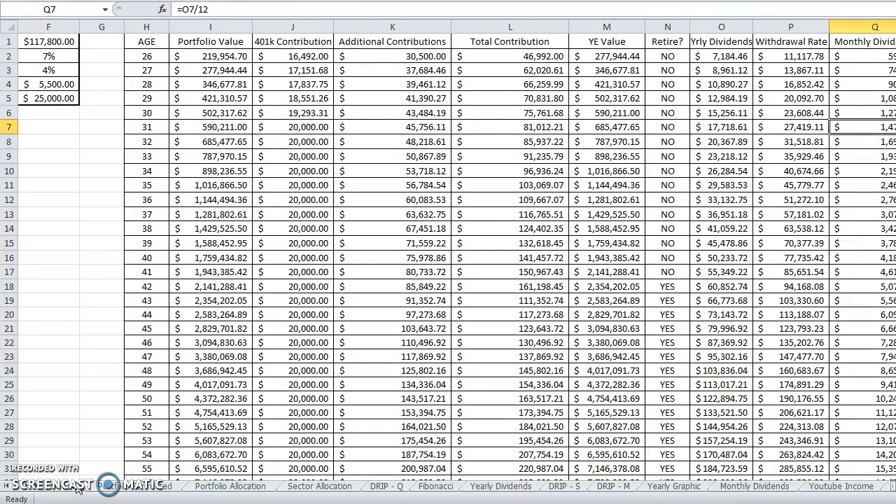
drag(103, 273, 18, 41)
drag(315, 223, 83, 42)
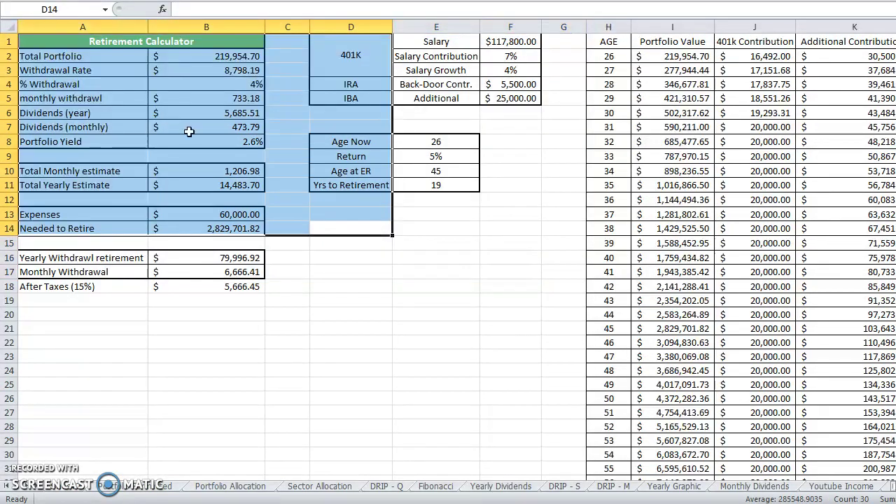
click(295, 226)
click(250, 214)
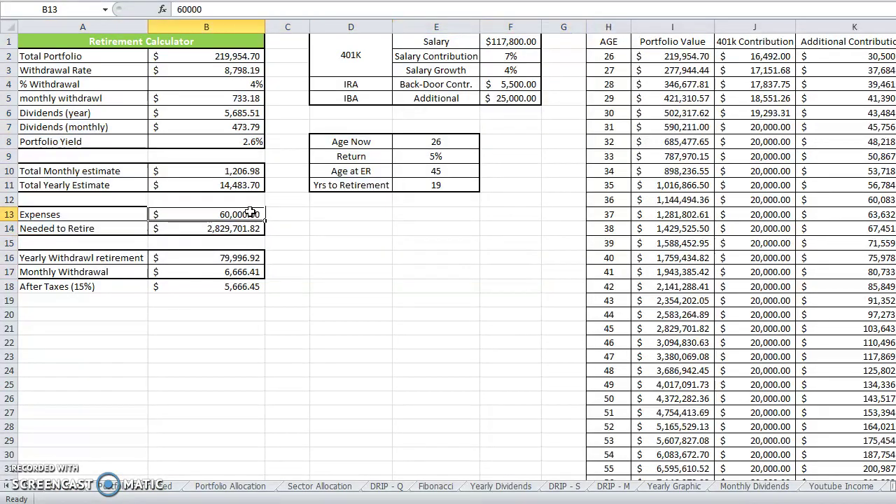
Step: Move the DRIP - Q sheet to the position directly after Youtube Income
click(374, 491)
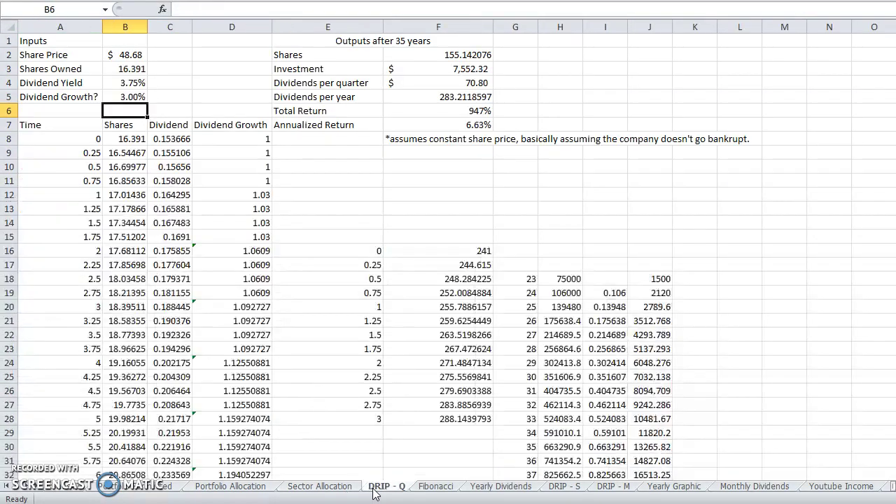
click(558, 488)
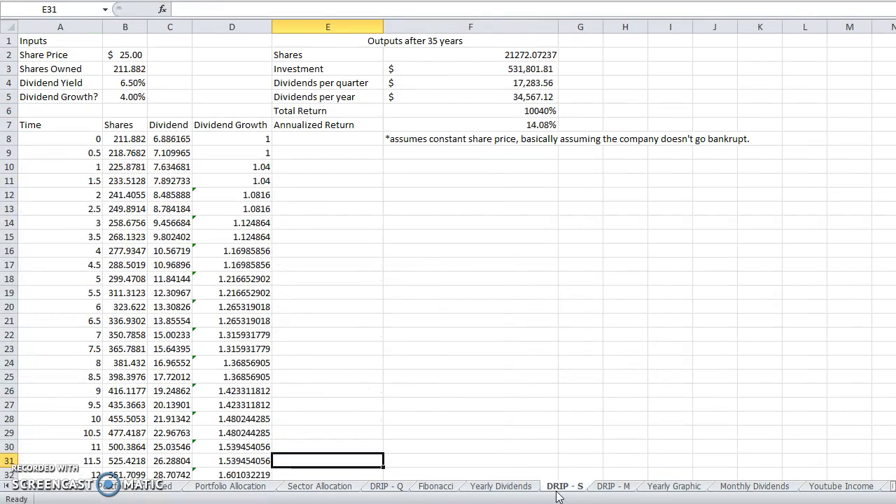
click(398, 490)
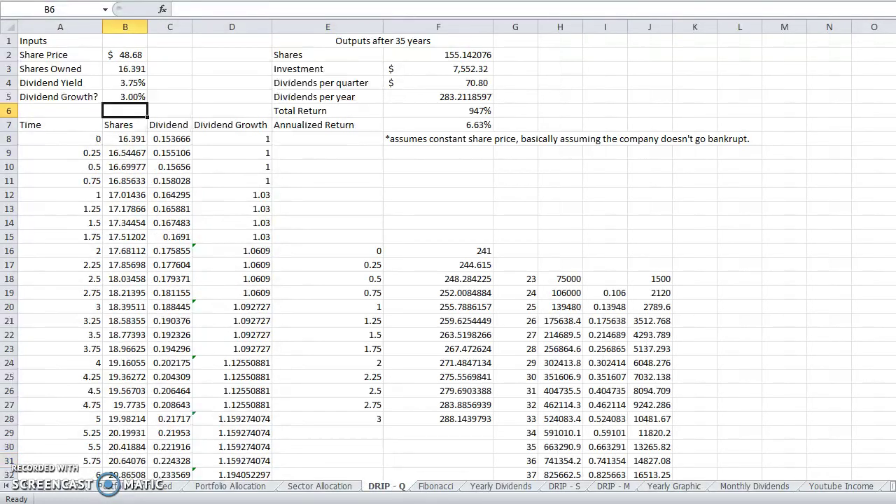
drag(892, 470, 868, 455)
drag(783, 492, 891, 479)
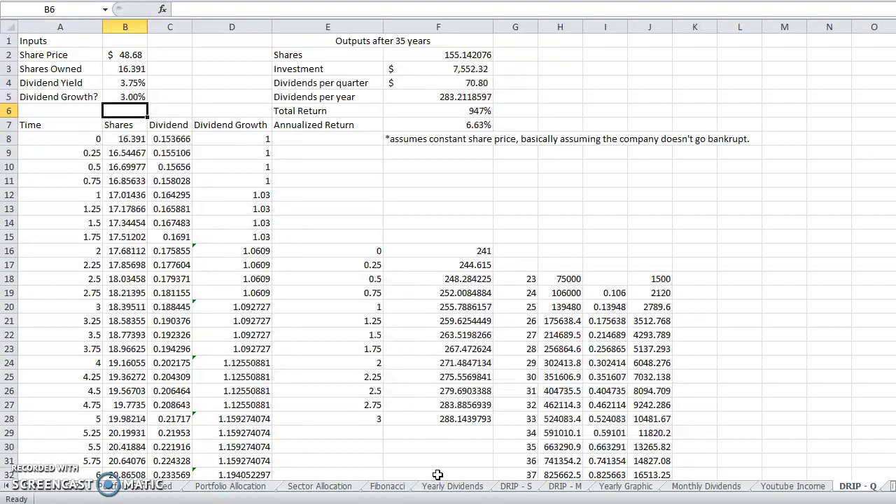
Step: Move the DRIP - S and DRIP - M sheets after Youtube Income, ordered DRIP - S, DRIP - M, DRIP - Q
mouse_move(518, 490)
mouse_down()
mouse_move(578, 476)
mouse_move(859, 477)
mouse_move(879, 462)
mouse_up()
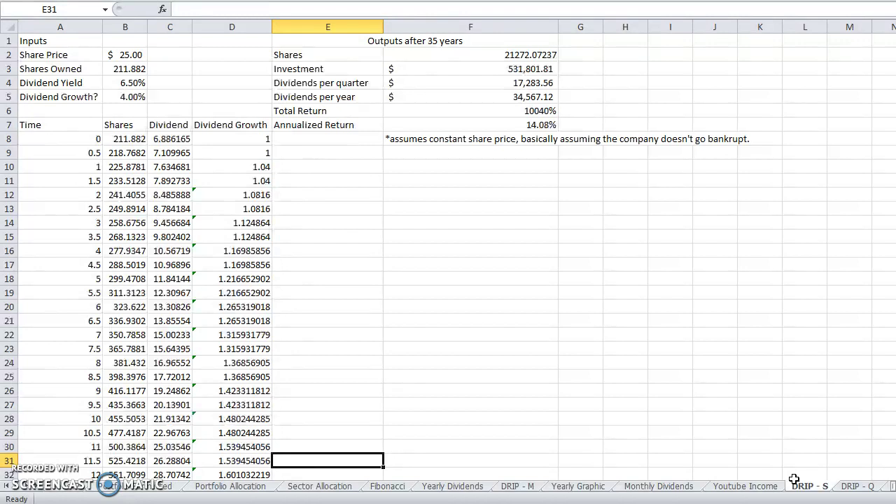
click(525, 488)
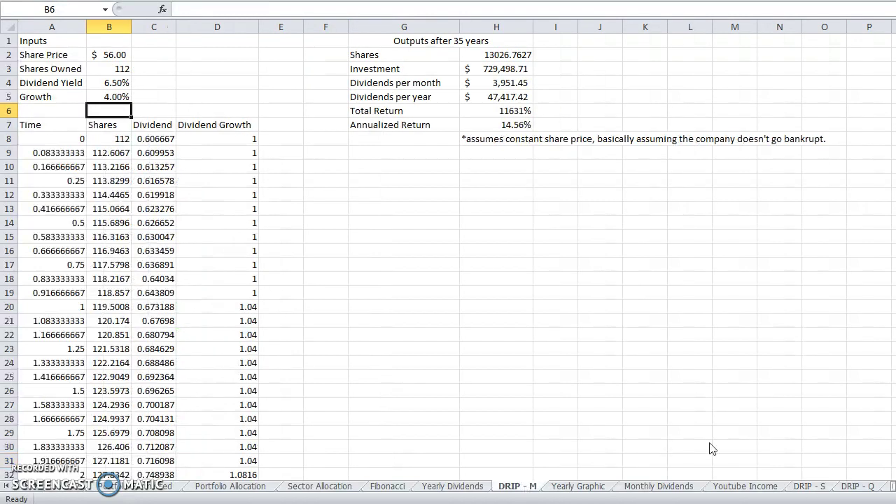
mouse_move(849, 455)
mouse_down()
mouse_move(894, 471)
mouse_move(894, 479)
mouse_move(843, 456)
mouse_up()
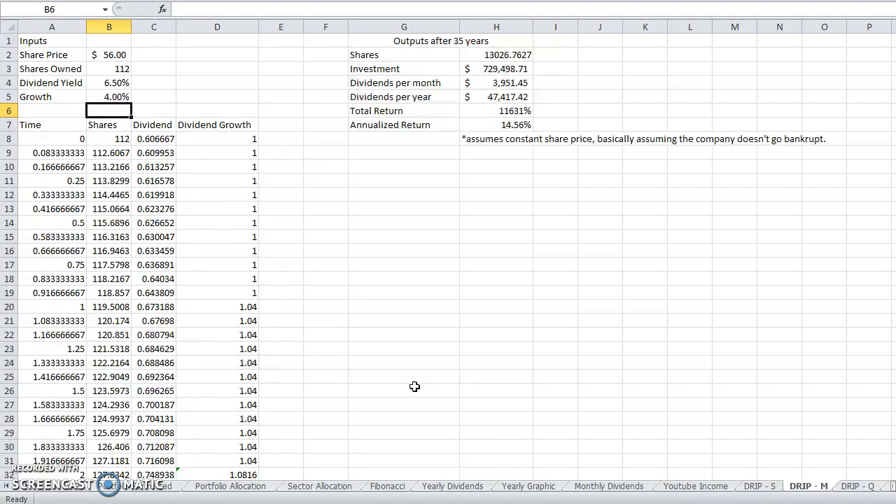
Step: Examine the Yearly Dividends sheet, from the Dividends per month chart back to the yearly table and Total Dividends by Account chart
click(514, 488)
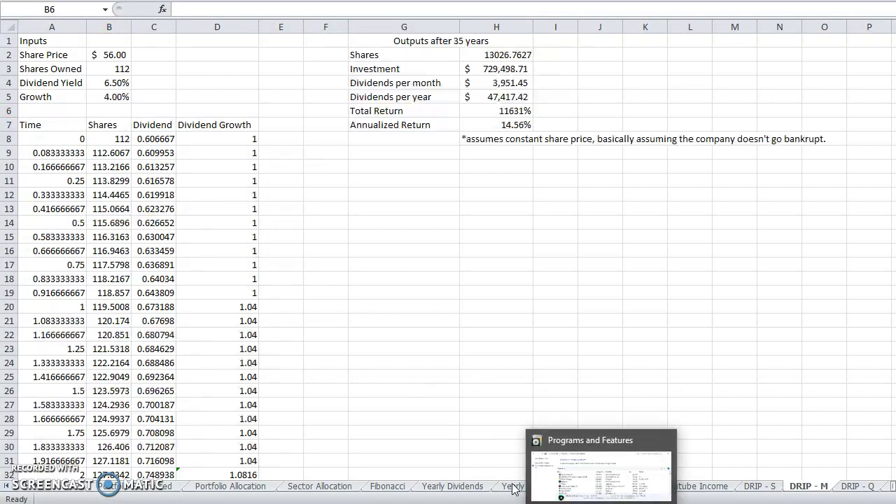
click(507, 489)
click(450, 487)
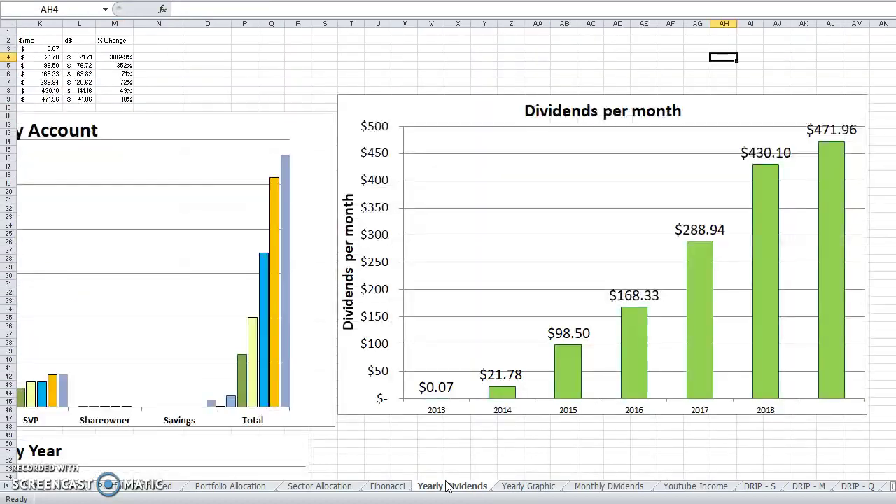
key(Left)
key(Left)
key(Left)
key(Left)
key(Left)
key(Left)
key(Left)
key(Left)
key(Left)
key(Left)
key(Left)
key(Left)
key(Left)
key(Left)
key(Left)
key(Left)
key(Left)
key(Left)
key(Left)
key(Left)
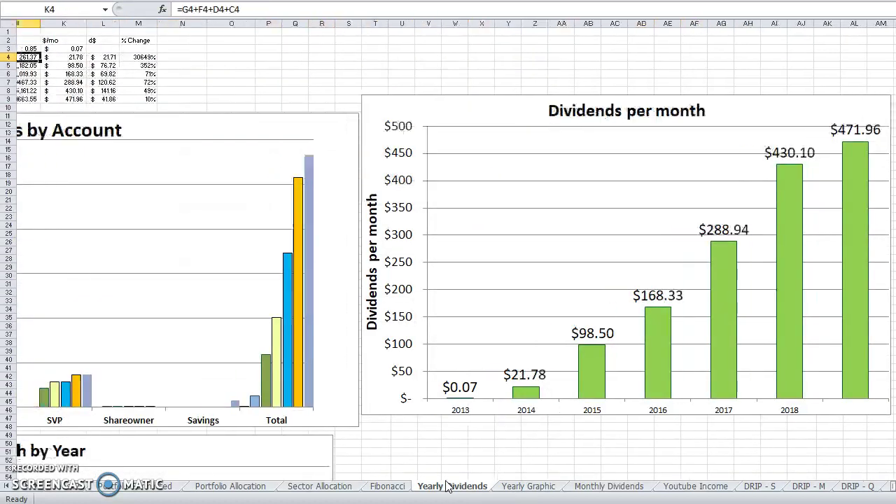
key(Left)
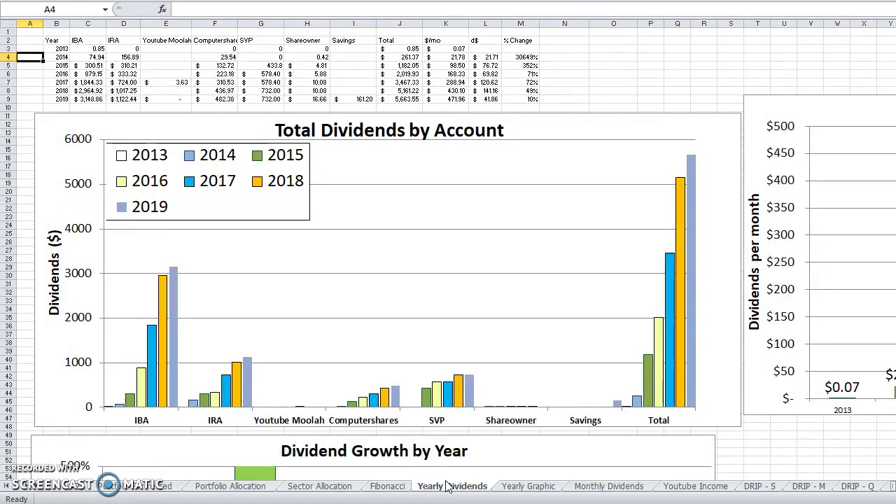
Step: Examine the Stock Weight % Of Portfolio pie chart and its legend on the Sector Allocation sheet
click(336, 488)
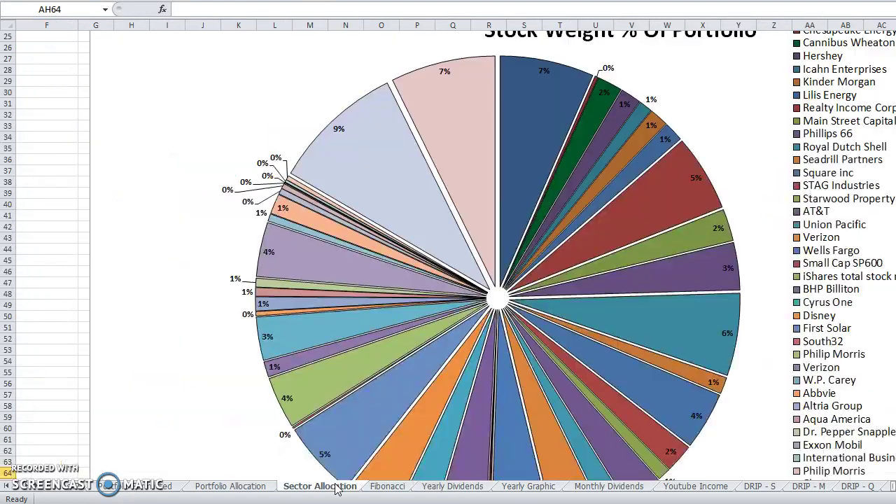
key(Right)
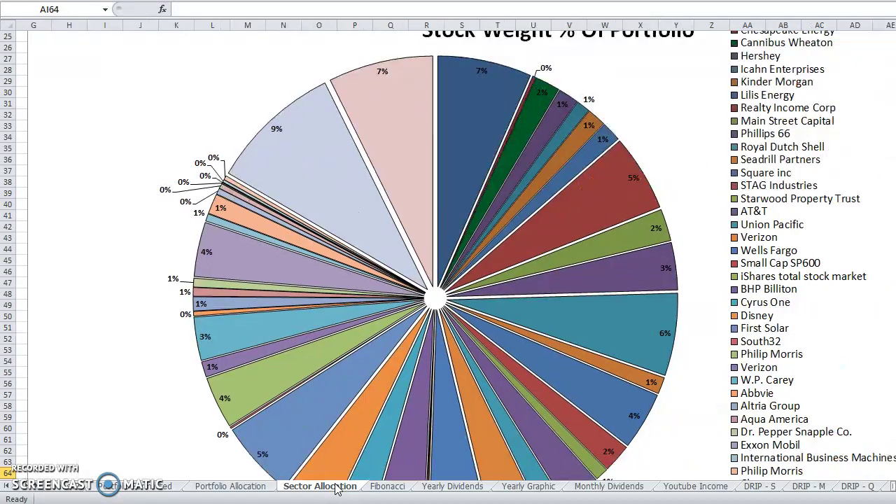
key(Right)
key(Right)
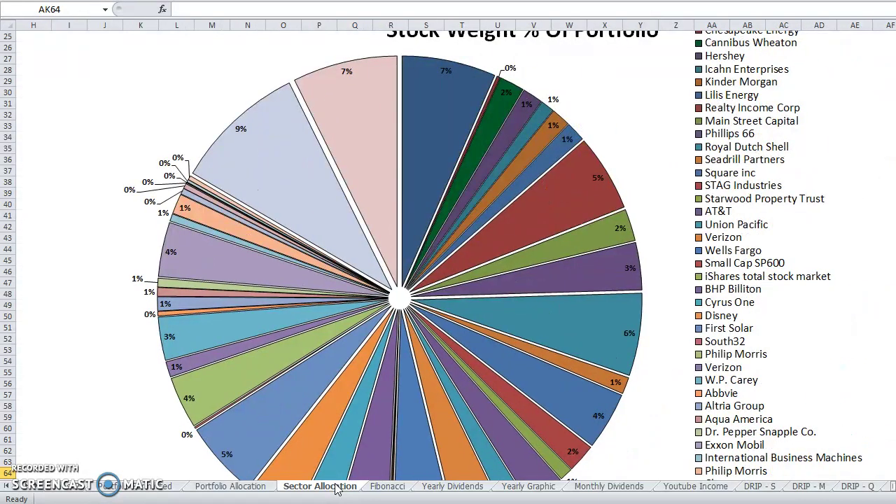
key(Up)
key(Up)
key(Up)
key(Up)
key(Up)
key(Up)
key(Up)
key(Up)
key(Up)
key(Up)
key(Up)
key(Up)
key(Up)
key(Up)
key(Up)
key(Up)
key(Up)
key(Up)
key(Up)
key(Up)
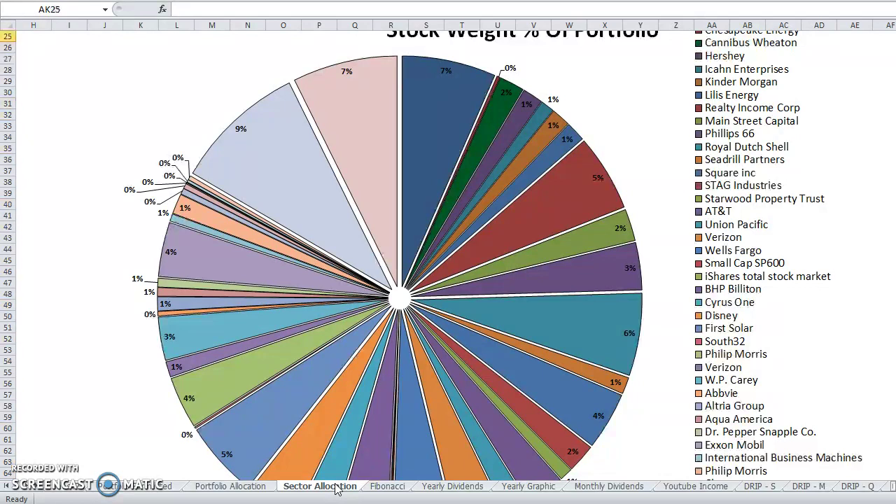
key(Up)
key(Up)
key(Up)
key(Up)
key(Up)
key(Up)
key(Up)
key(Up)
key(Up)
key(Up)
key(Up)
key(Up)
key(Up)
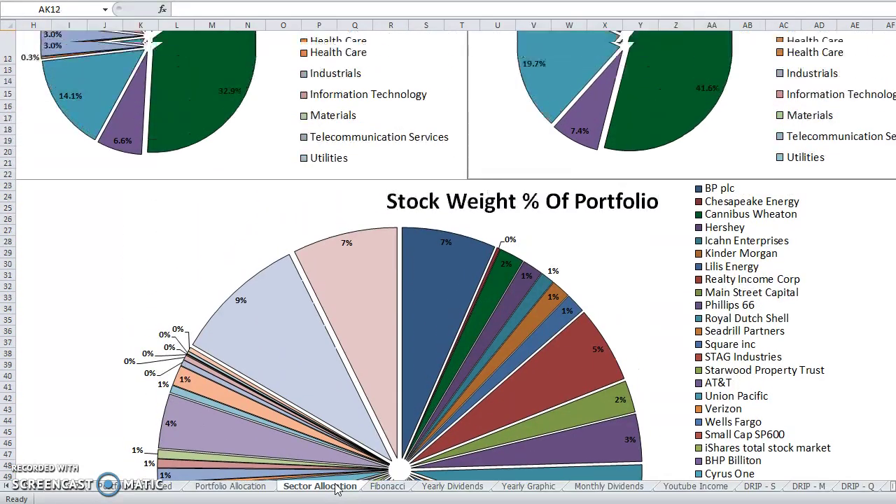
Step: Review the sector table of values and income and the Sector Weight % Of Portfolio chart, stopping at the Energy row
key(Up)
key(Up)
key(Up)
key(Up)
key(Up)
key(Up)
key(Up)
key(Up)
key(Up)
key(Up)
key(Up)
key(Left)
key(Left)
key(Left)
key(Left)
key(Left)
key(Left)
key(Left)
key(Left)
key(Left)
key(Left)
key(Left)
key(Left)
key(Left)
key(Left)
key(Left)
key(Left)
key(Left)
key(Left)
key(Left)
key(Left)
key(Left)
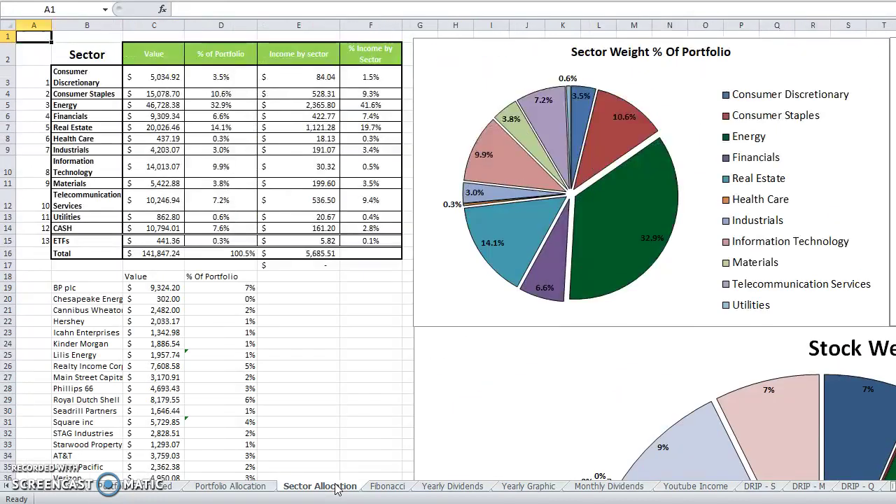
key(Down)
key(Down)
key(Down)
key(Down)
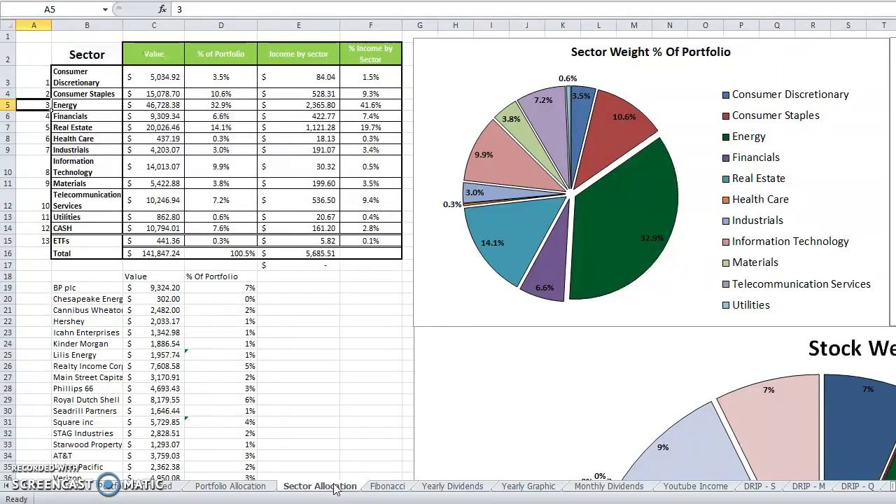
Step: Return to the main portfolio sheet and review the 35-year projection columns from the yearly dividend totals up to the Individual Brokerage Account holdings
click(154, 488)
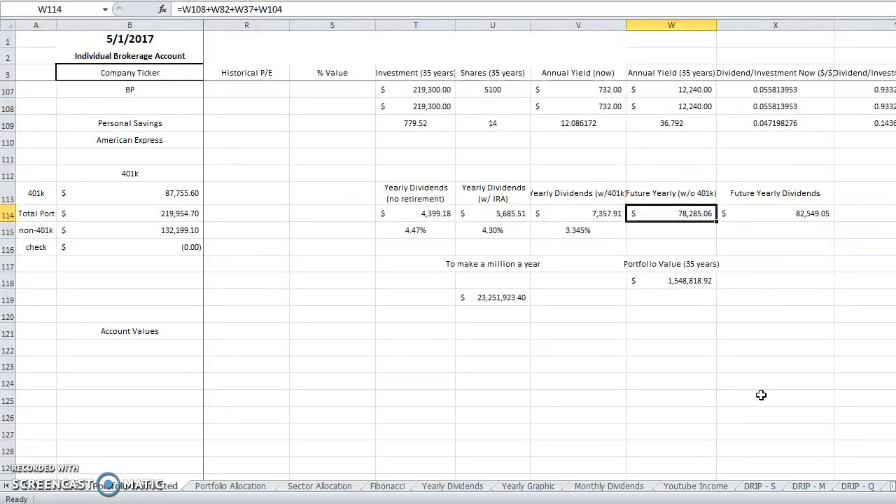
click(772, 167)
key(Up)
key(Up)
key(Up)
key(Up)
key(Up)
key(Up)
key(Up)
key(Up)
key(Up)
key(Up)
key(Up)
key(Up)
key(Up)
key(Up)
key(Up)
key(Up)
key(Up)
key(Up)
key(Up)
key(Up)
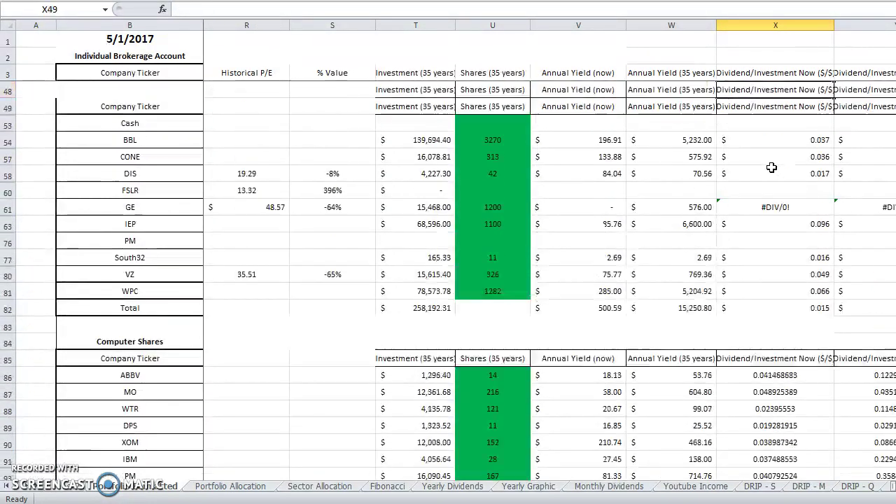
key(Up)
key(Up)
key(Up)
key(Up)
key(Up)
key(Up)
key(Up)
key(Up)
key(Up)
key(Up)
key(Up)
key(Up)
key(Up)
key(Up)
key(Up)
key(Up)
key(Up)
key(Up)
key(Up)
key(Up)
Step: Examine the P/E, Historical P/E, % Value and 35-year investment, share and yield columns of the Individual Brokerage Account
click(296, 103)
key(Left)
key(Left)
key(Left)
key(Right)
key(Up)
key(Down)
key(Down)
key(Down)
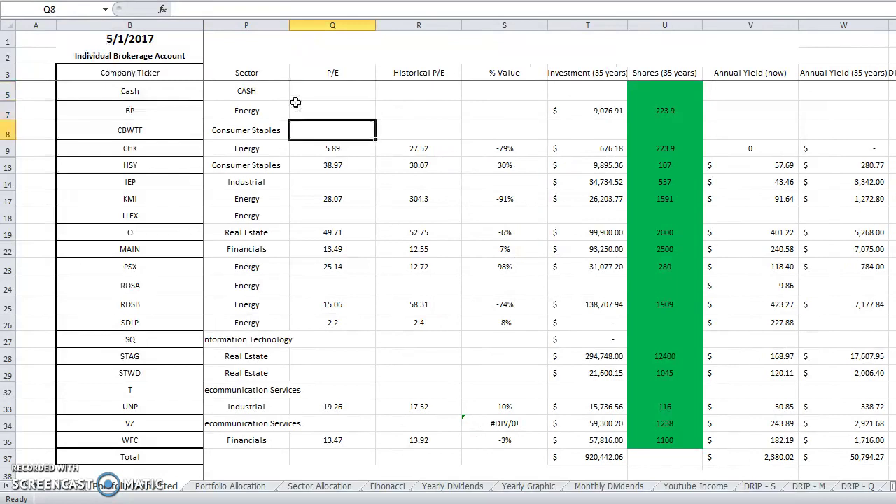
drag(359, 152, 615, 322)
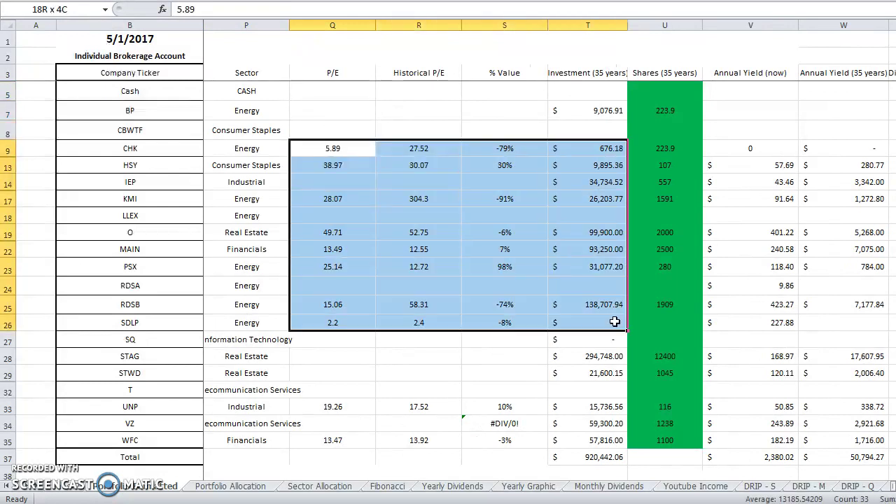
click(560, 246)
click(139, 40)
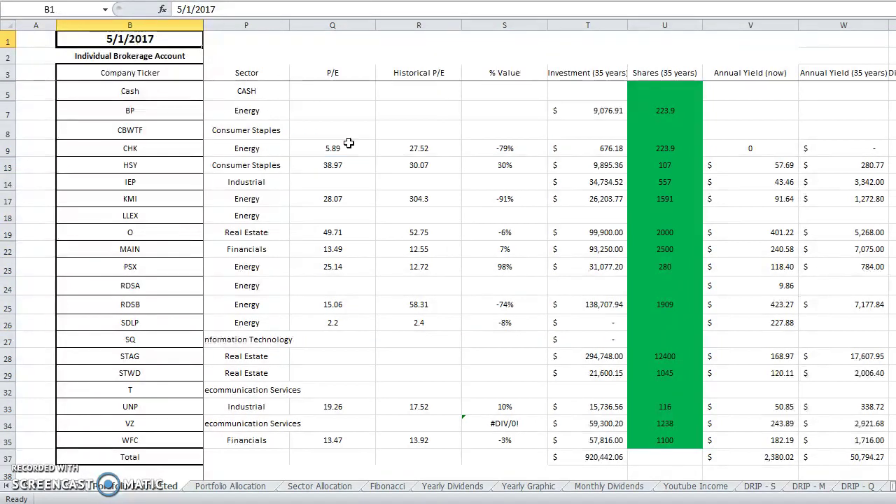
click(371, 168)
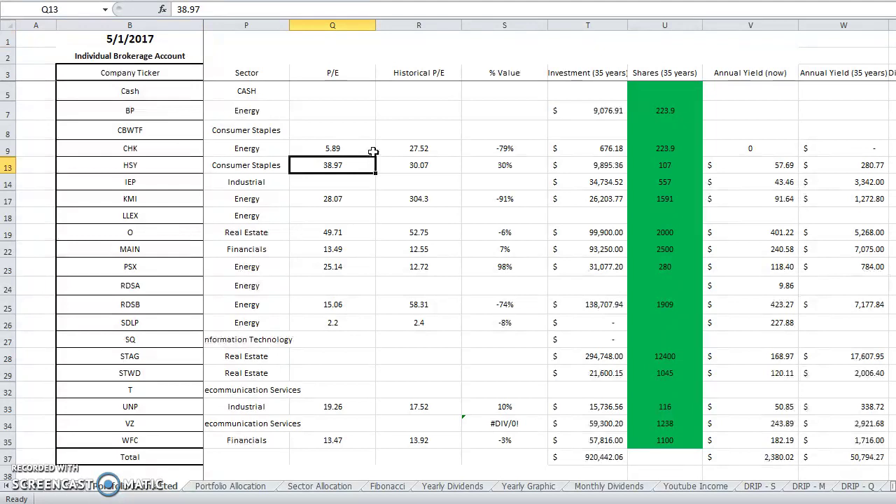
drag(342, 88, 885, 410)
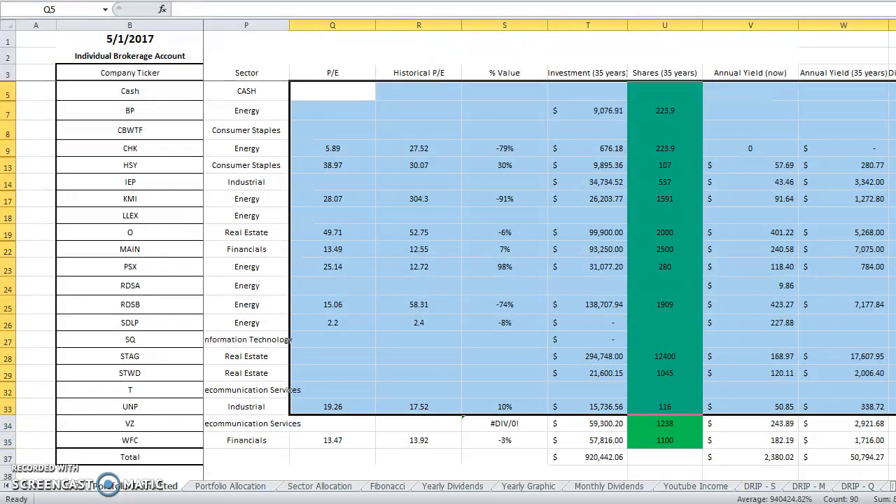
click(838, 212)
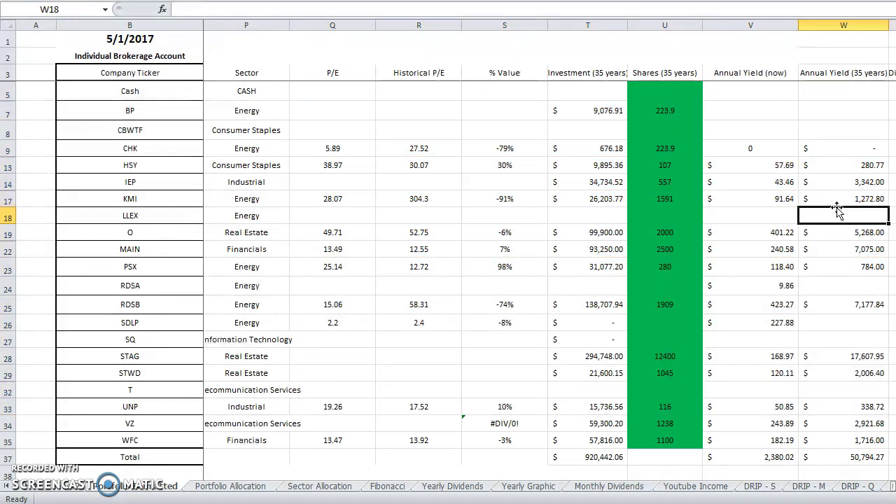
key(Up)
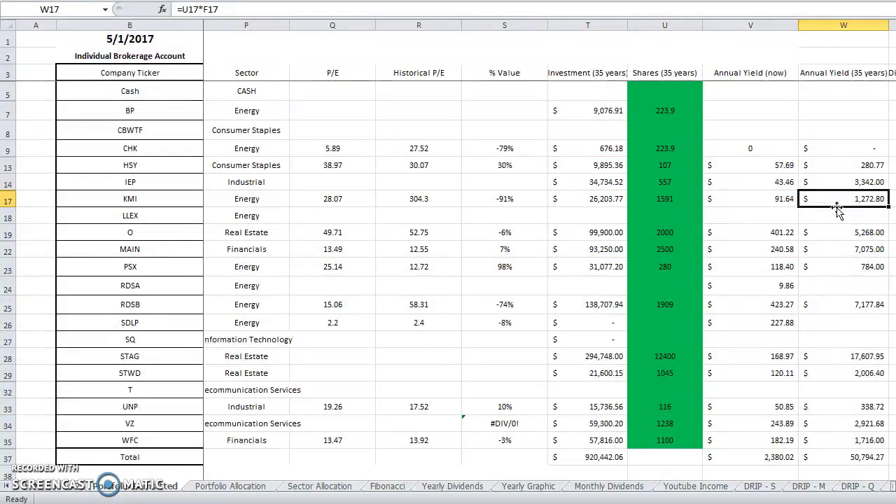
Step: Examine the Dividend/Investment, Outstanding Shares and Share of Company columns for the brokerage holdings, down to the Total row
key(Right)
key(Right)
key(Right)
key(Right)
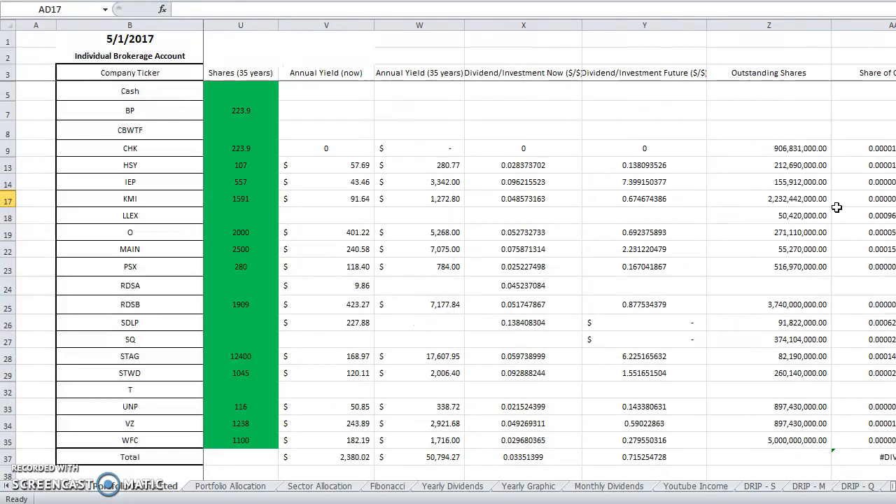
key(Left)
key(Up)
key(Up)
key(Down)
key(Right)
key(Right)
key(Left)
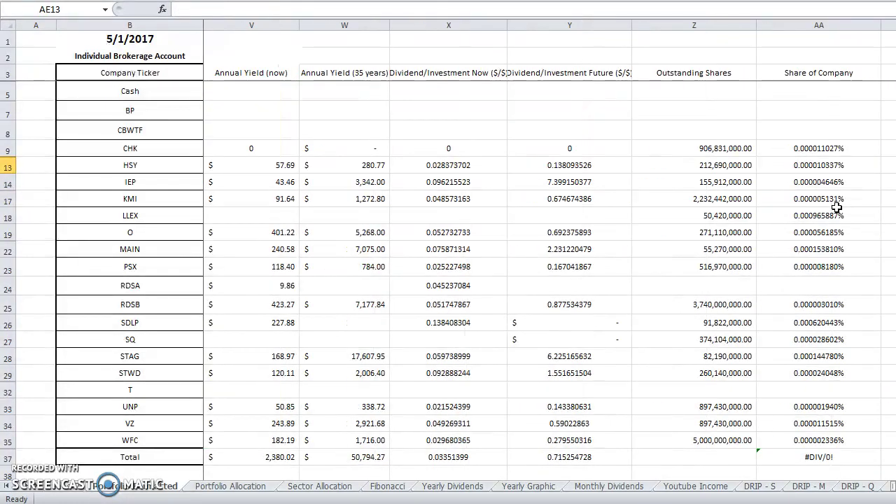
key(Up)
key(Down)
key(Down)
key(Down)
key(Down)
key(Down)
key(Down)
key(Down)
key(Down)
key(Down)
key(Down)
key(Down)
key(Down)
key(Down)
key(Down)
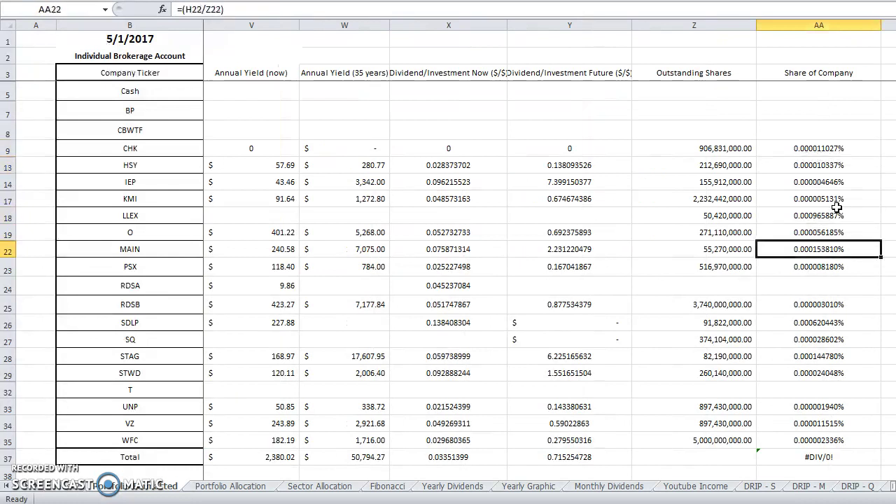
key(Down)
key(Down)
key(Down)
key(Down)
key(Left)
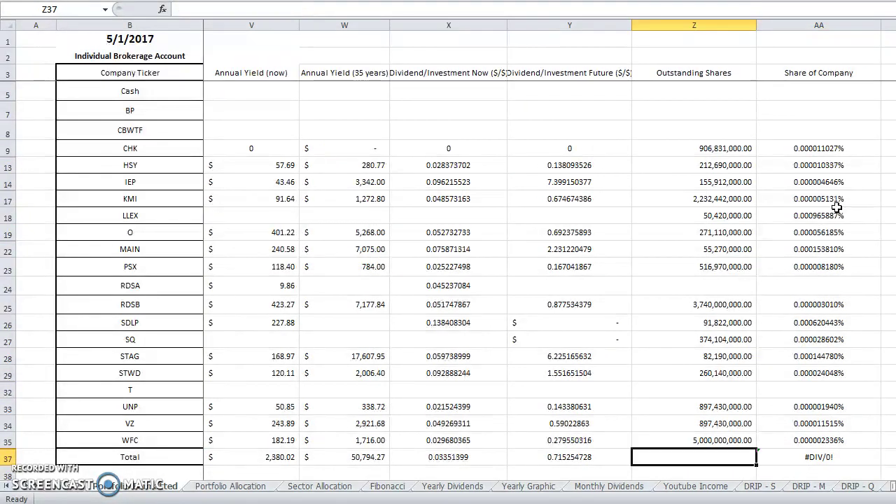
Step: Review the brokerage projection columns from Dividend/Investment Future back to Sector, ending at the IEP row
key(Left)
key(Up)
key(Up)
key(Up)
key(Up)
key(Up)
key(Up)
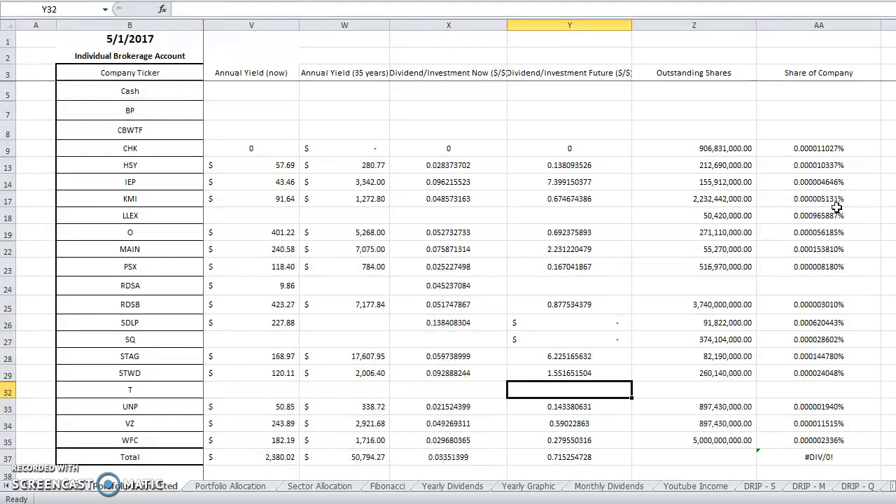
key(Left)
key(Left)
key(Left)
key(Left)
key(Left)
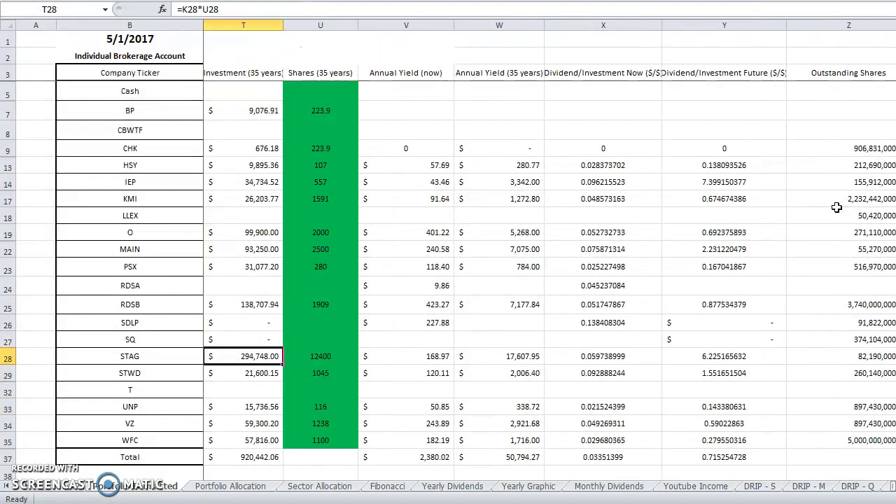
key(Right)
key(Right)
key(Right)
key(Right)
key(Up)
key(Up)
key(Up)
key(Up)
key(Right)
key(Up)
key(Up)
key(Up)
key(Up)
key(Up)
key(Up)
key(Left)
key(Left)
key(Left)
key(Left)
key(Left)
key(Left)
key(Left)
key(Left)
key(Left)
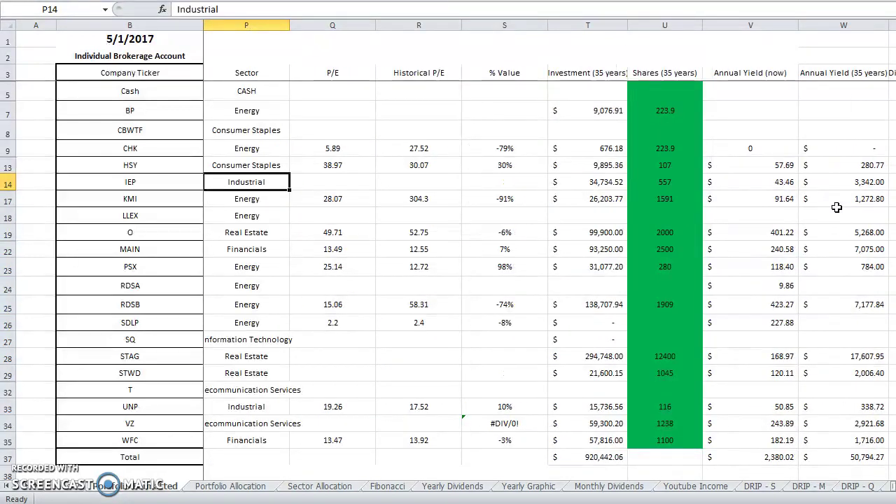
Step: Examine the Forward Annual Payout, Sector and P/E columns for the first brokerage holdings, from Cash to CHK
key(Left)
key(Right)
key(Right)
key(Up)
key(Up)
key(Up)
key(Up)
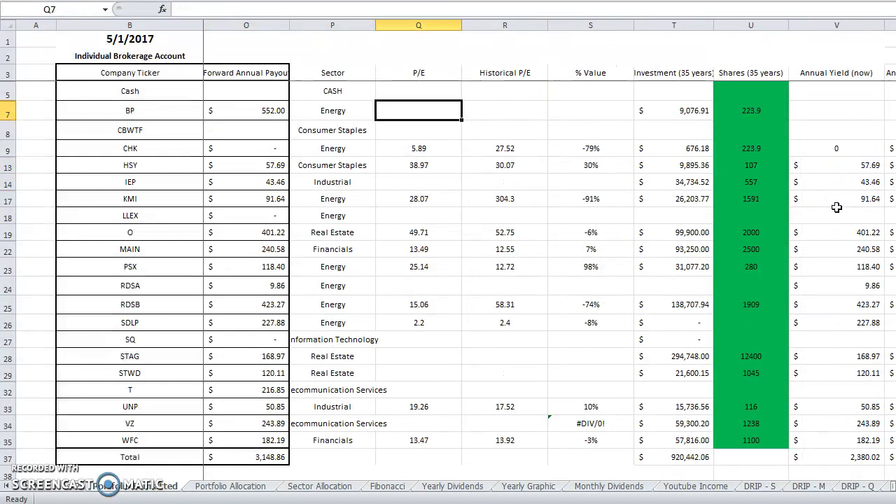
key(Up)
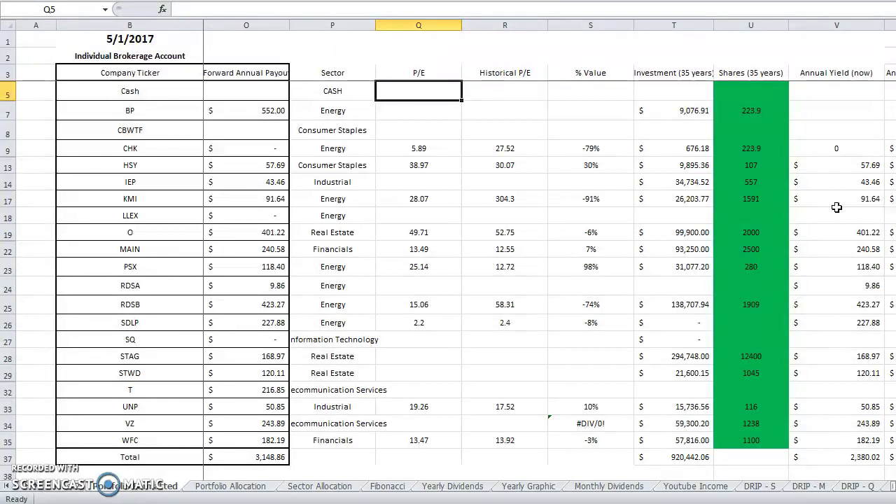
key(Down)
key(Down)
key(Down)
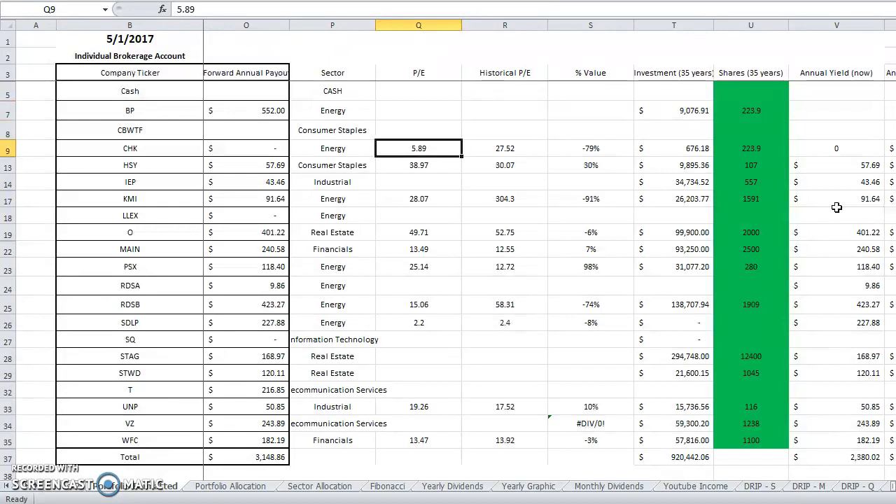
Step: Review the CHK row back to the Company Ticker column, then across Company name, Dividend Yield, Yield on Cost and Payout to Shares (original)
key(Left)
key(Left)
key(Left)
key(Left)
key(Left)
key(Left)
key(Left)
key(Left)
key(Left)
key(Left)
key(Left)
key(Left)
key(Left)
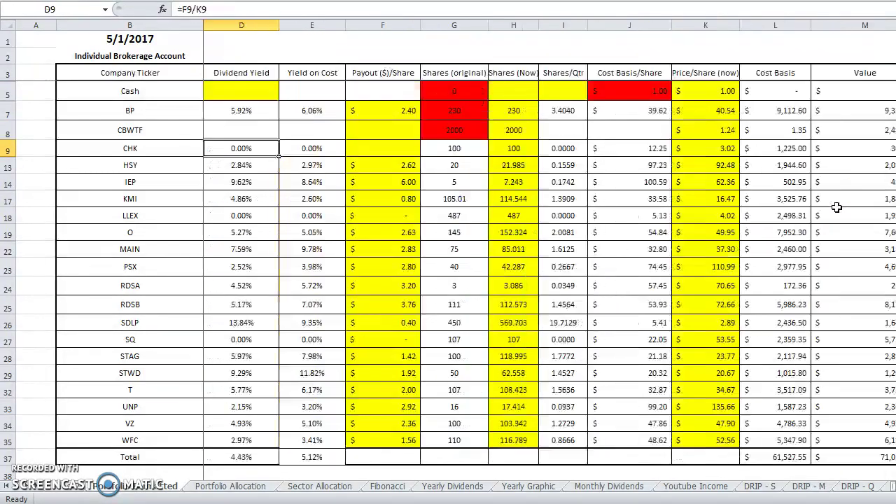
key(Left)
key(Left)
key(Left)
key(Right)
key(Right)
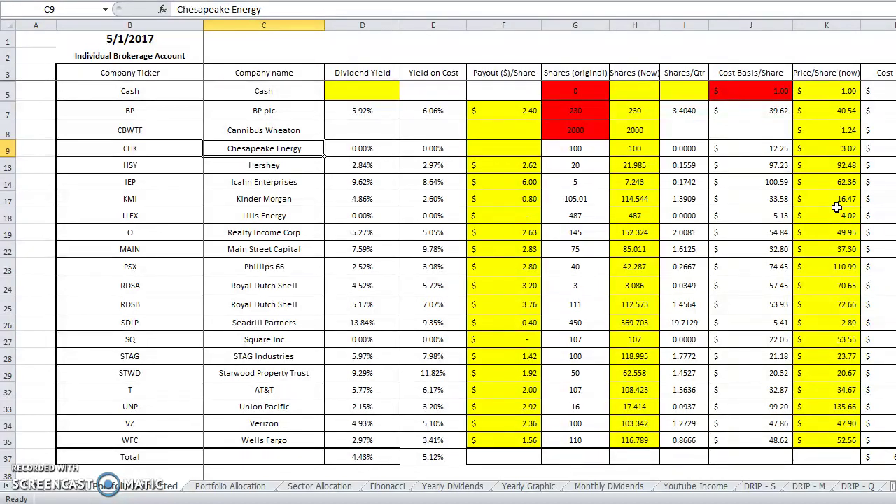
key(Right)
key(Right)
key(Right)
key(Right)
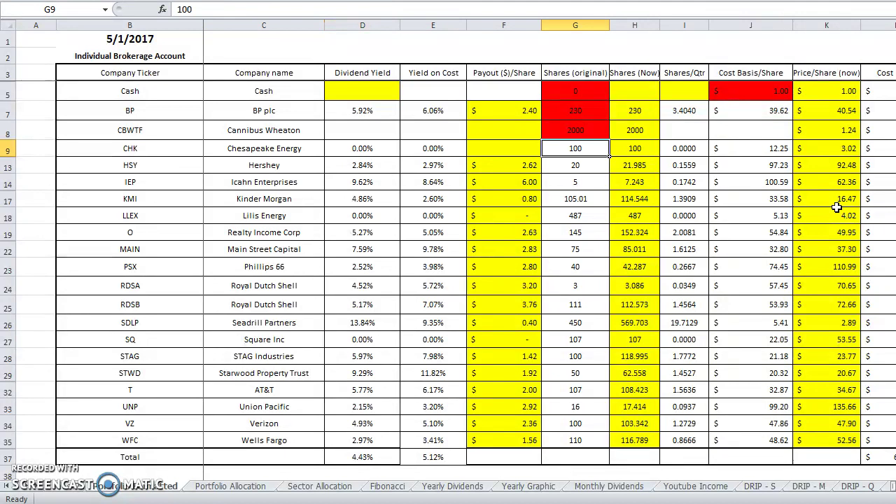
Step: Examine the Company name column of the brokerage holdings, from Chesapeake Energy down to Seadrill Partners
key(Left)
key(Left)
key(Left)
key(Left)
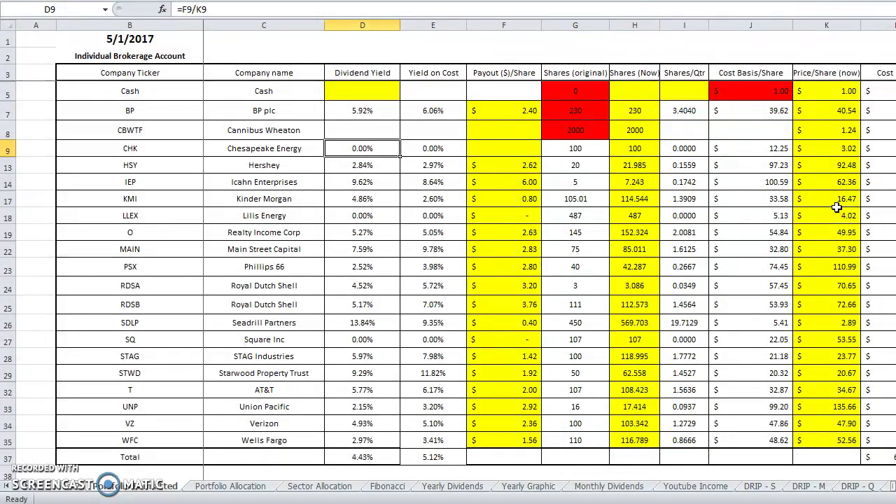
key(Down)
key(Down)
key(Down)
key(Down)
key(Down)
key(Down)
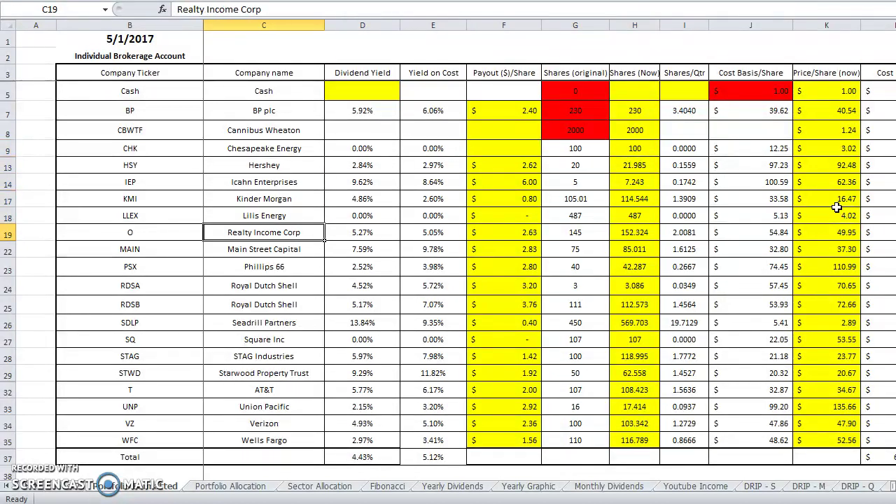
key(Down)
key(Down)
key(Down)
key(Down)
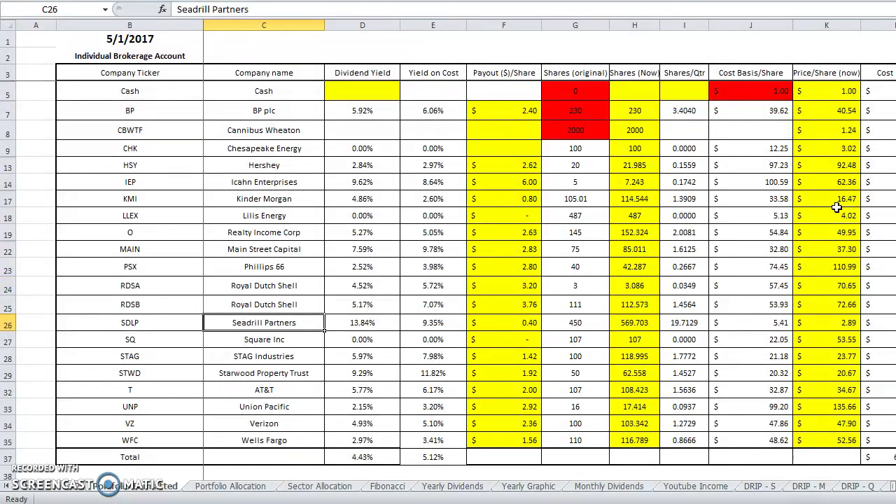
Step: Go back up to the IEP row and review it across the share, cost basis, value, return and payout columns
key(Up)
key(Up)
key(Up)
key(Up)
key(Up)
key(Up)
key(Up)
key(Up)
key(Right)
key(Right)
key(Right)
key(Right)
key(Right)
key(Right)
key(Right)
key(Right)
key(Right)
key(Right)
key(Right)
key(Right)
key(Right)
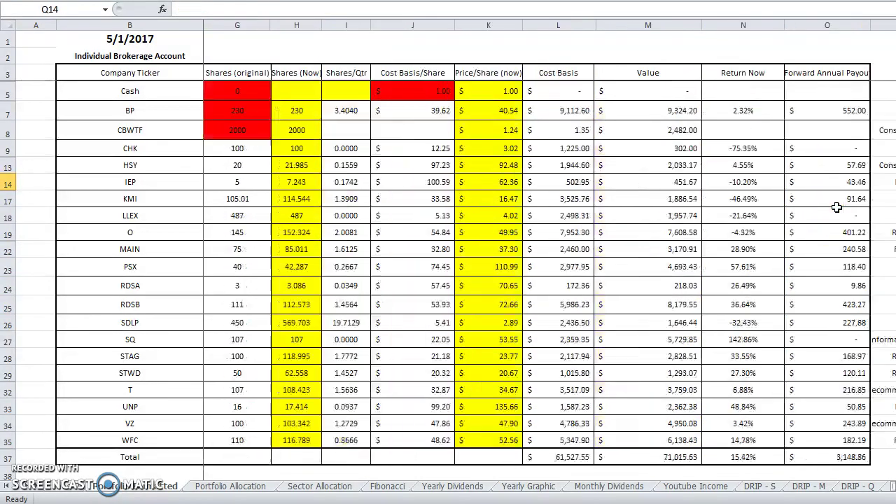
Step: Examine the Return Now column down the brokerage holdings, through O and SQ to STAG and STWD
key(Left)
key(Left)
key(Down)
key(Down)
key(Down)
key(Down)
key(Down)
key(Down)
key(Down)
key(Down)
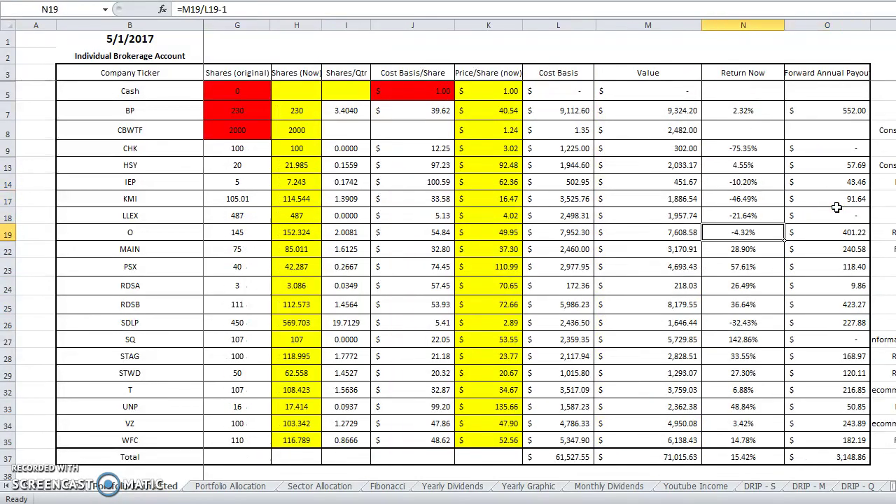
key(Down)
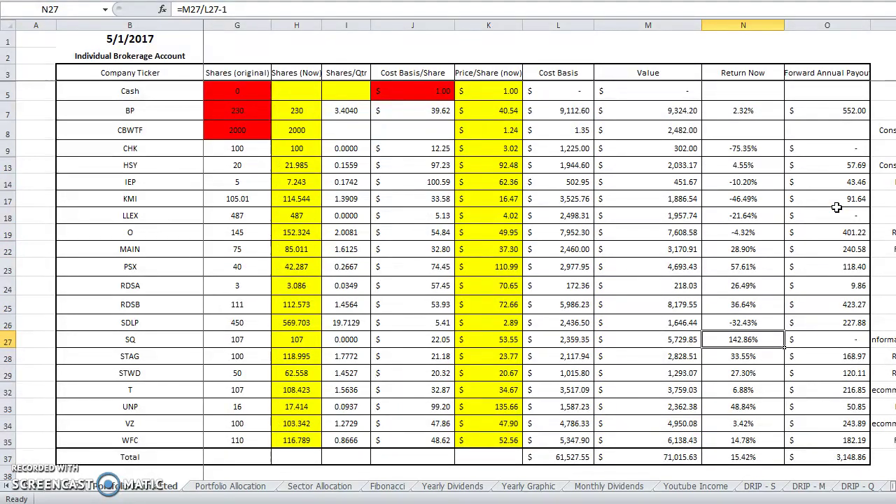
key(Down)
key(Down)
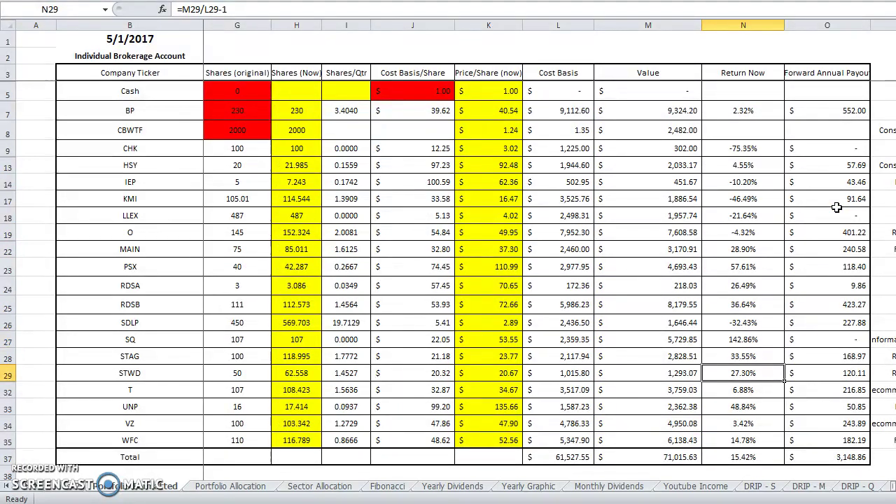
key(Up)
key(Down)
key(Up)
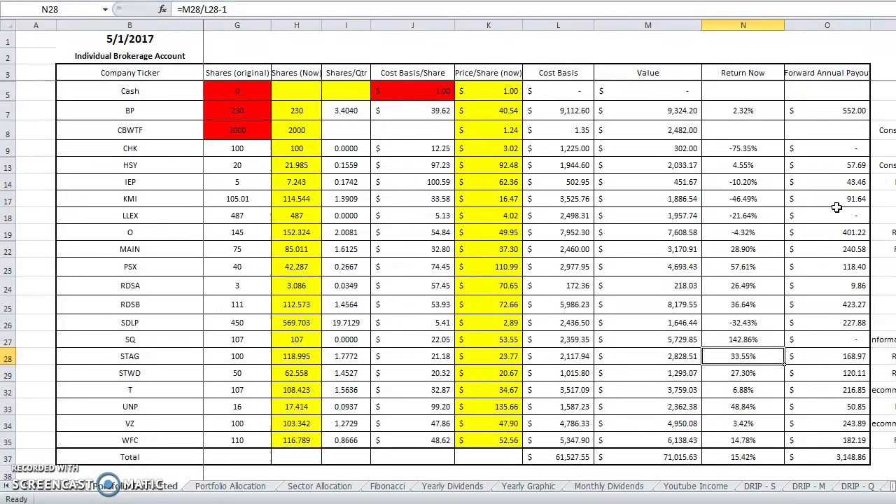
Step: Review the STAG row from Return Now back to its original and current share counts
key(Left)
key(Left)
key(Left)
key(Left)
key(Left)
key(Left)
key(Left)
key(Right)
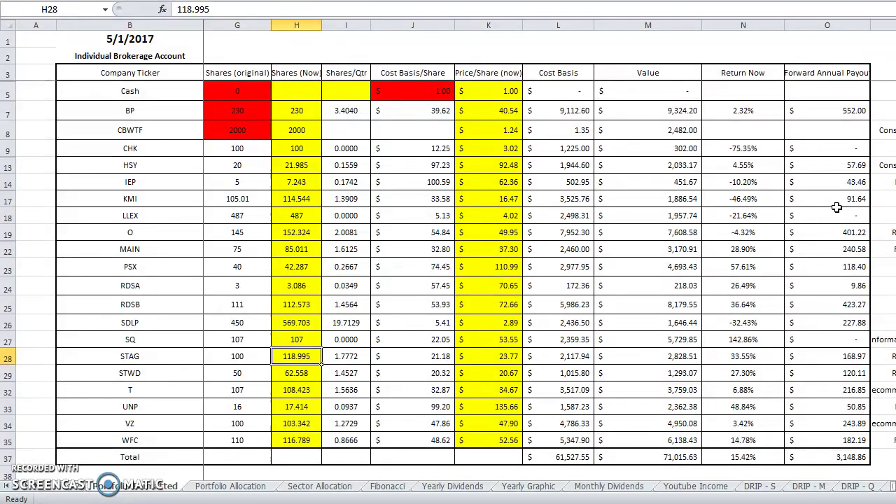